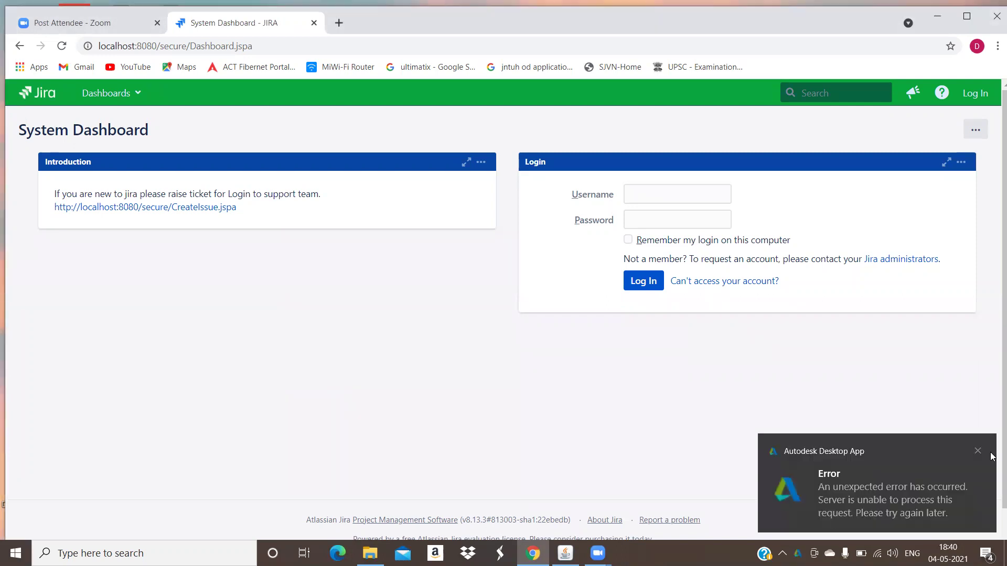
- Dismiss the Autodesk error notification over the System Dashboard
click(977, 451)
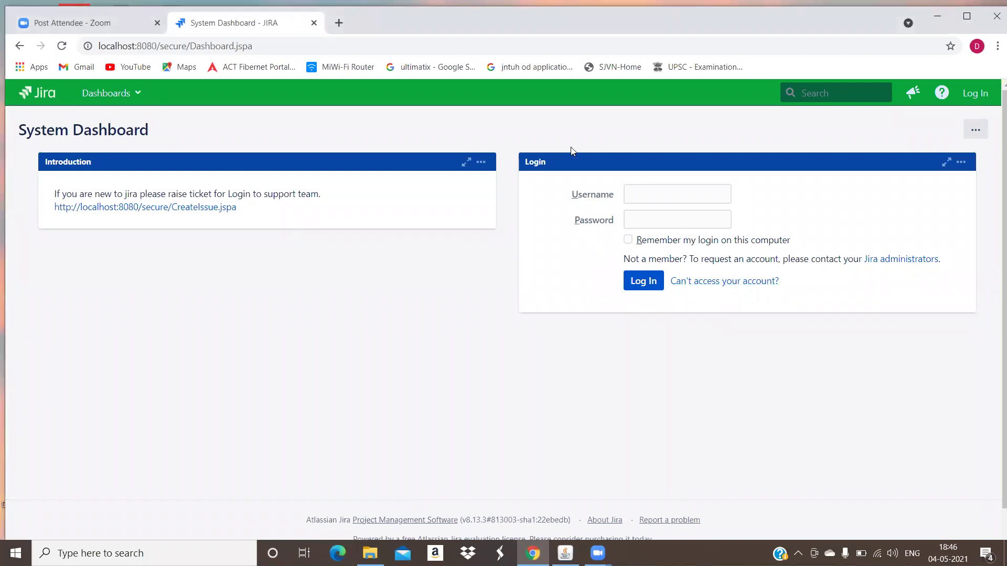
- Log in as admin, dismiss the browser's password warning, and open the Projects menu
click(632, 188)
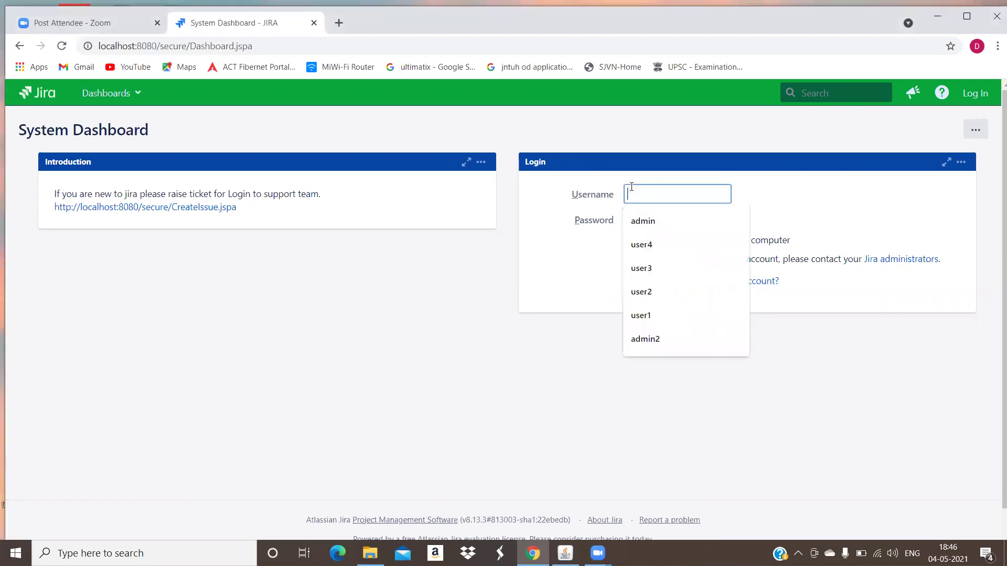
click(650, 221)
click(652, 221)
text(admin)
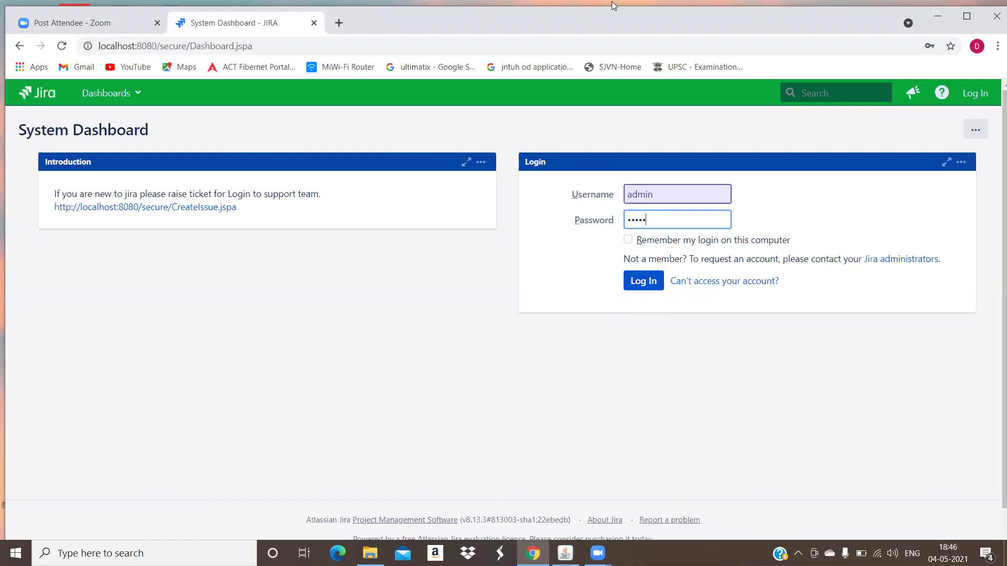
key(Return)
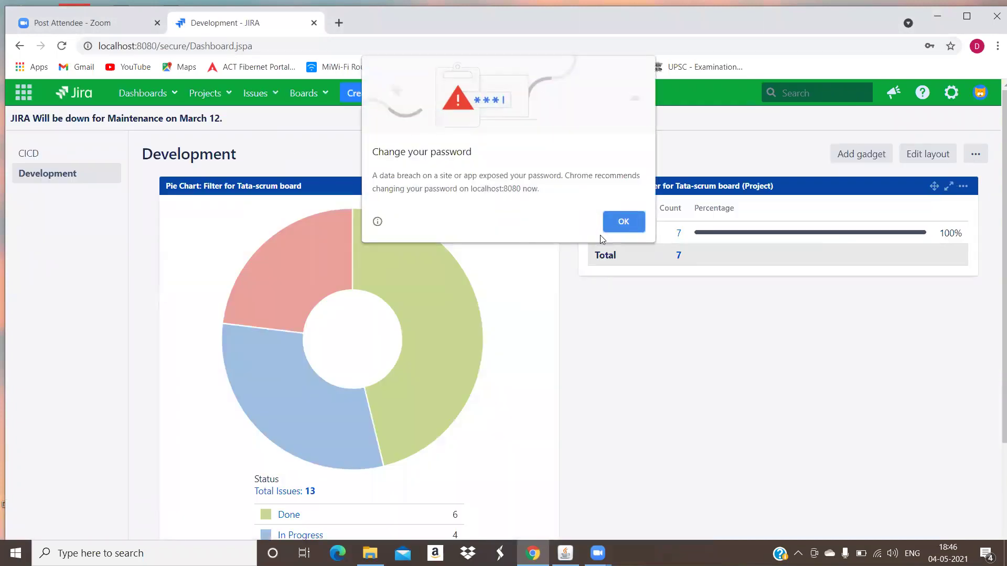
click(616, 222)
click(227, 103)
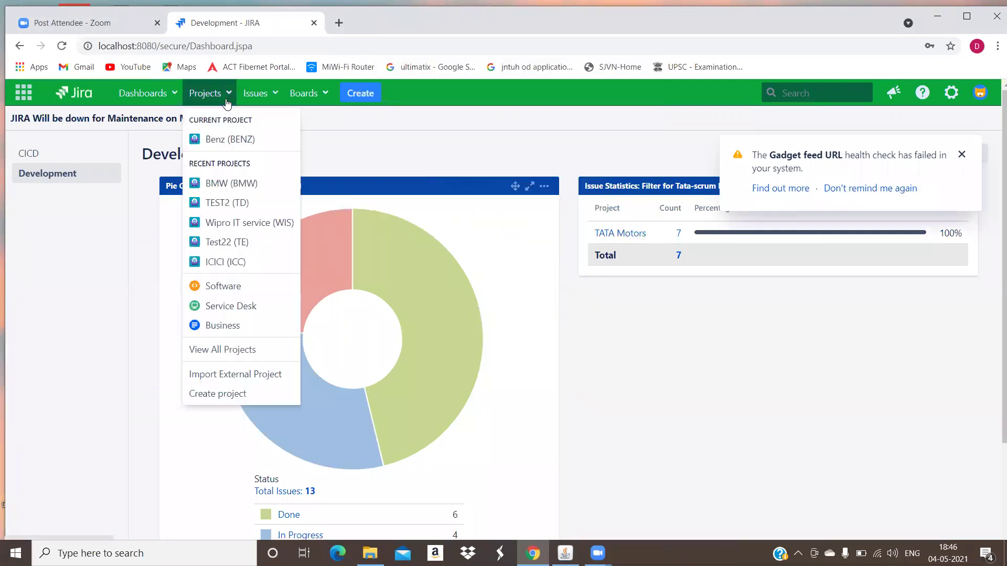
- Start creating a new project and scroll through the Software, Service Desk and Business templates
click(231, 395)
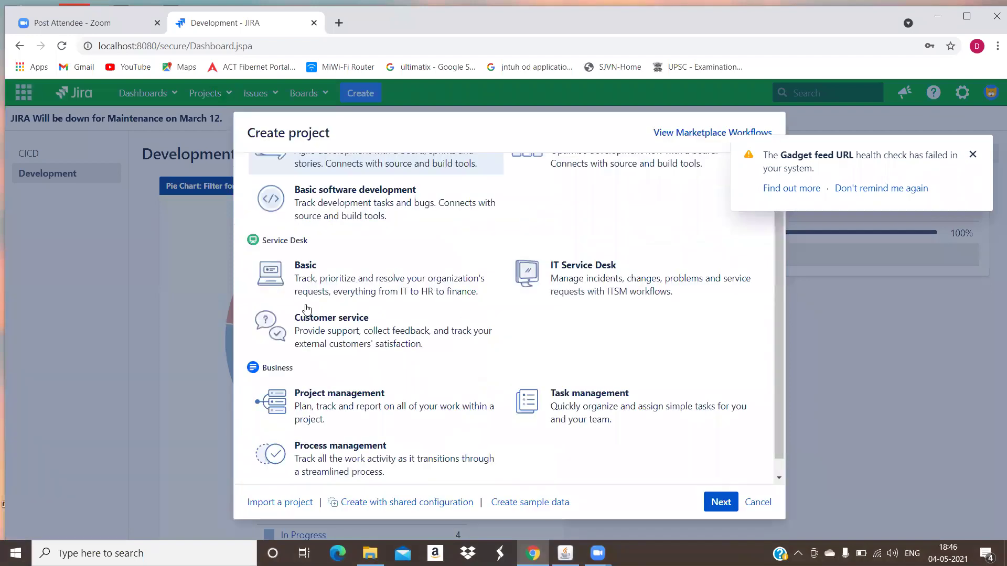
scroll(307, 311, up, 1)
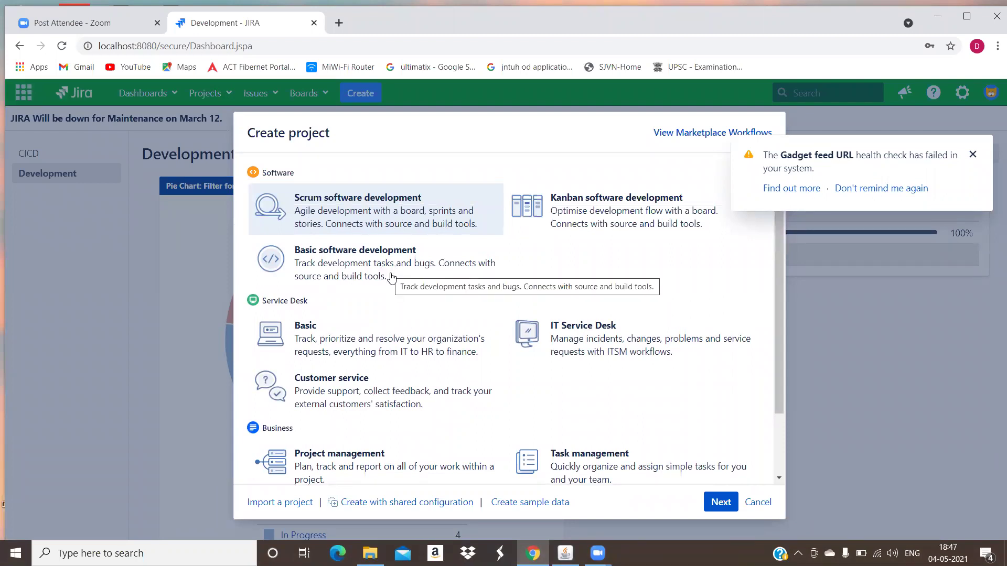
scroll(351, 278, down, 2)
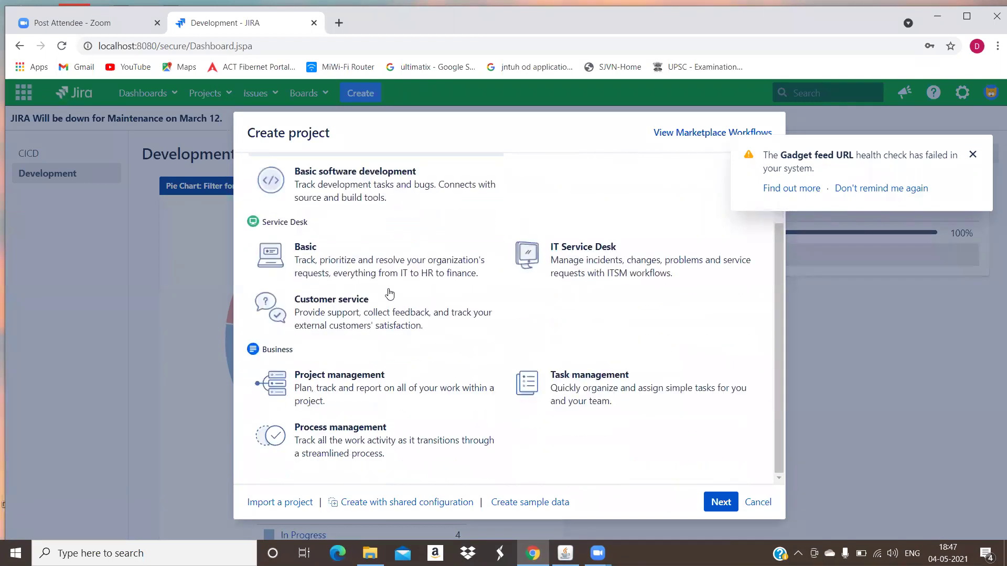
scroll(333, 310, up, 1)
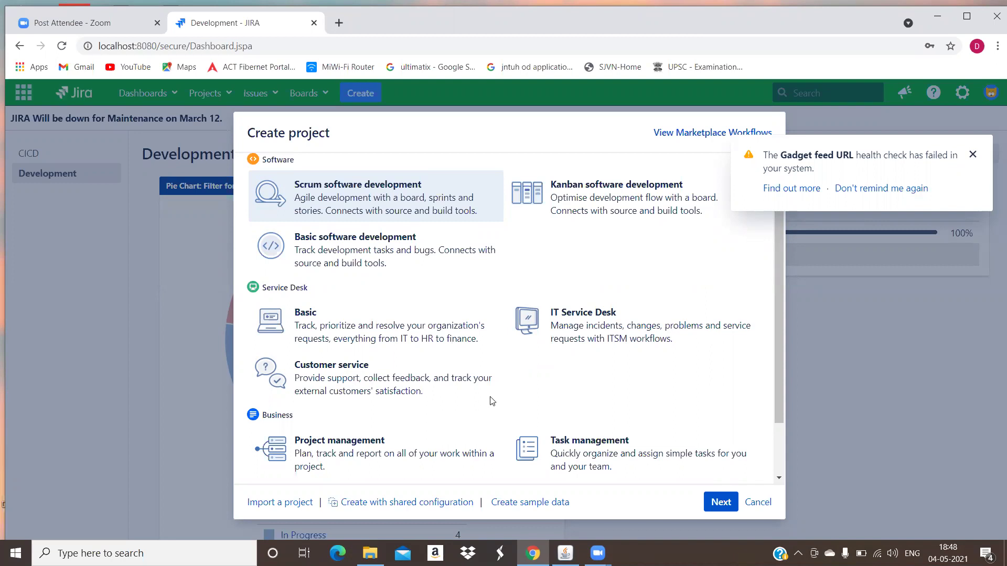
scroll(355, 390, down, 1)
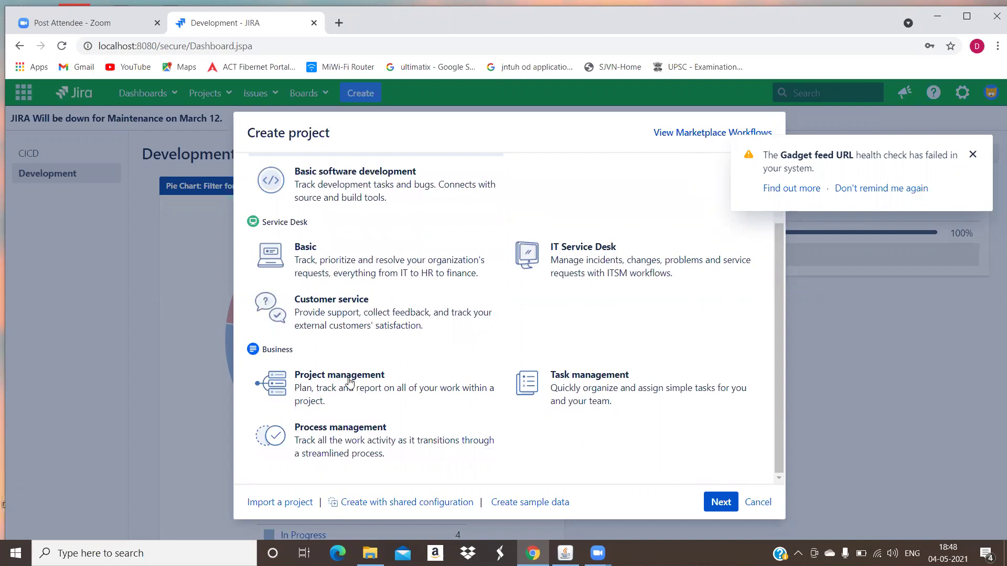
drag(272, 350, 294, 351)
scroll(451, 326, up, 2)
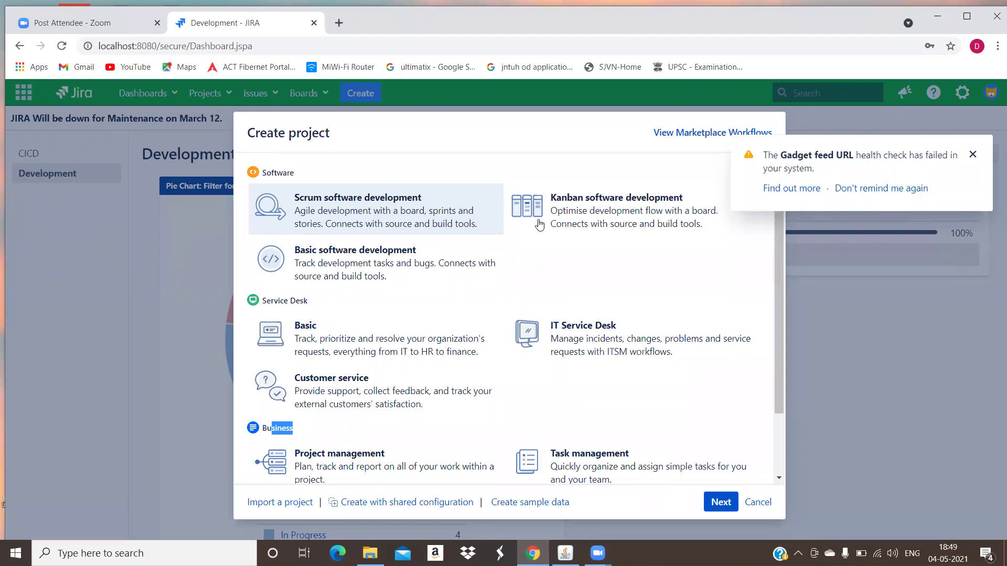
- Search 'innova sol' in a new tab, open the Innova Solutions contact page, then return to Jira
click(335, 24)
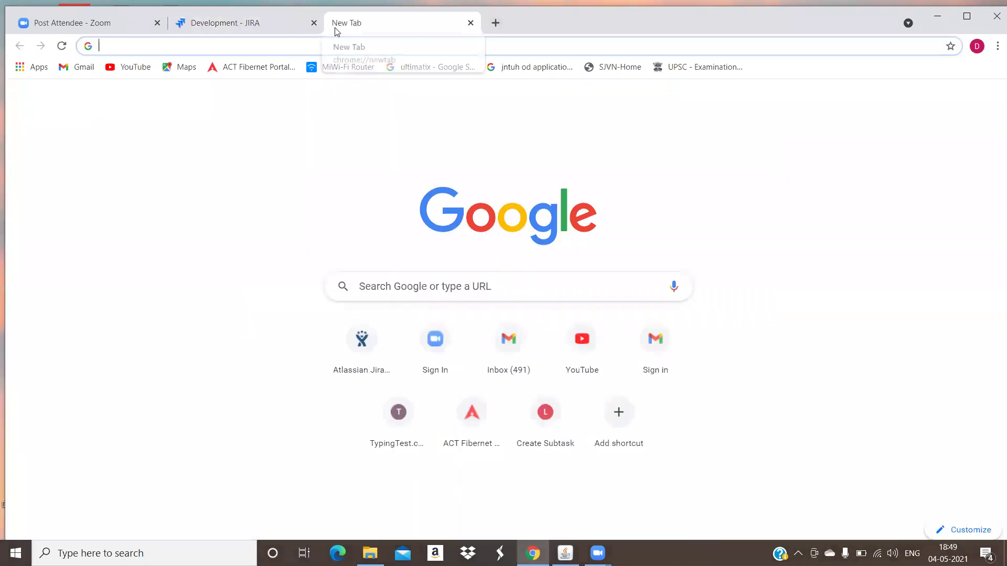
text(innov)
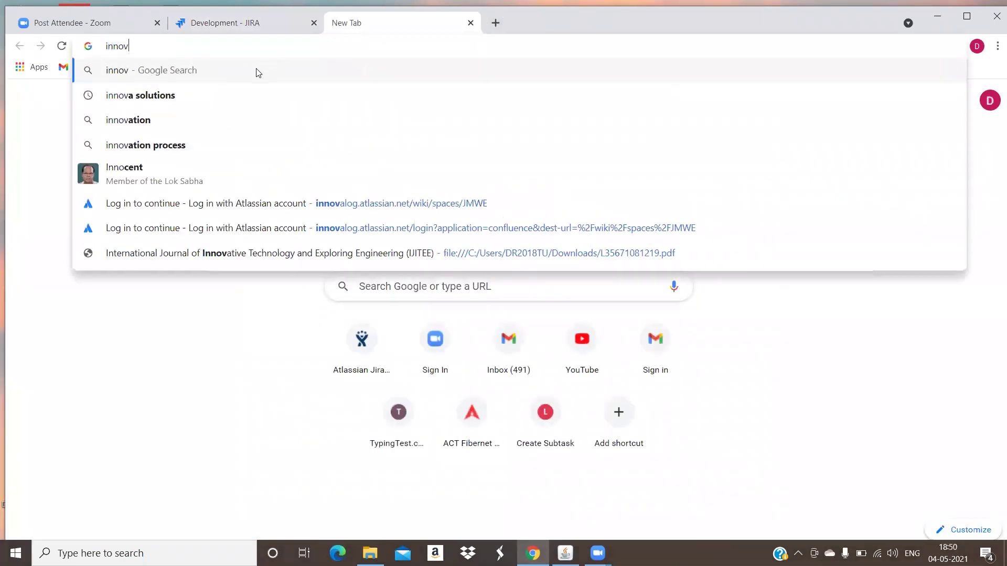
text(a solutions)
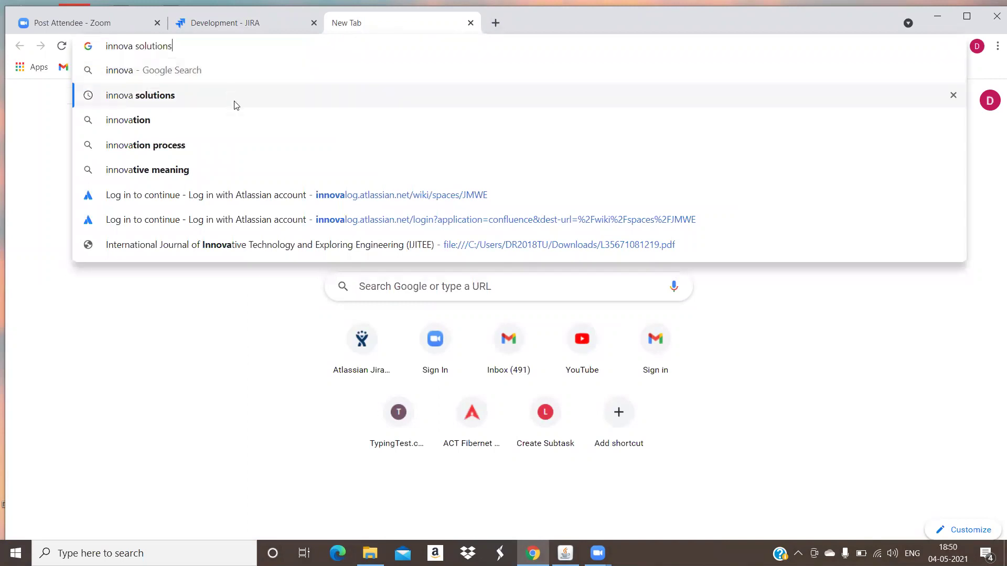
key(Return)
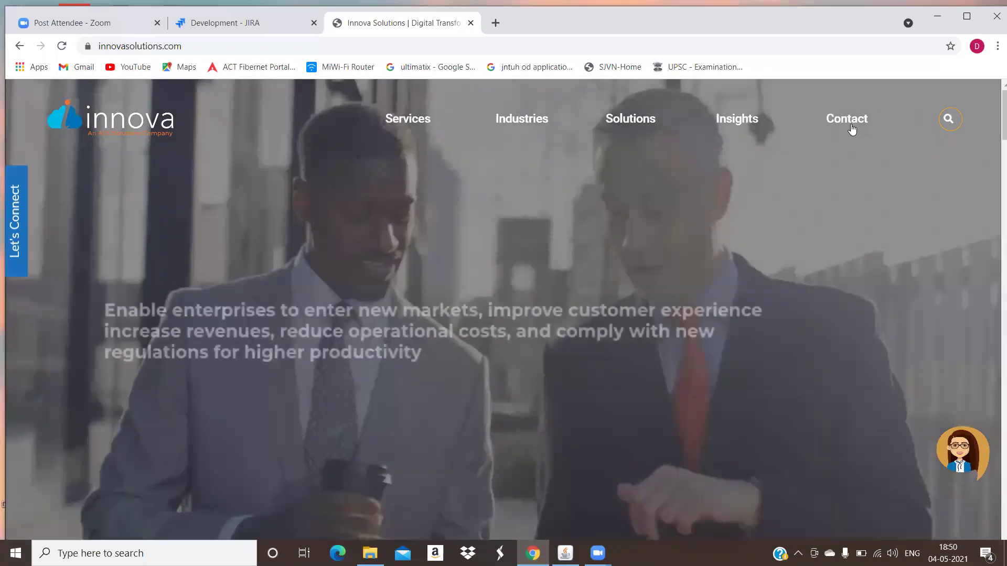
click(851, 125)
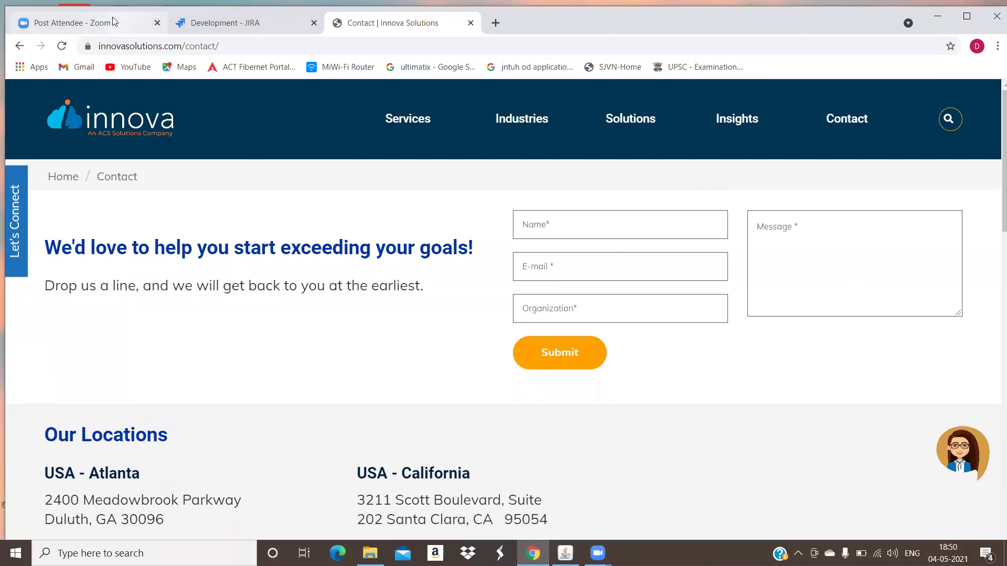
click(269, 19)
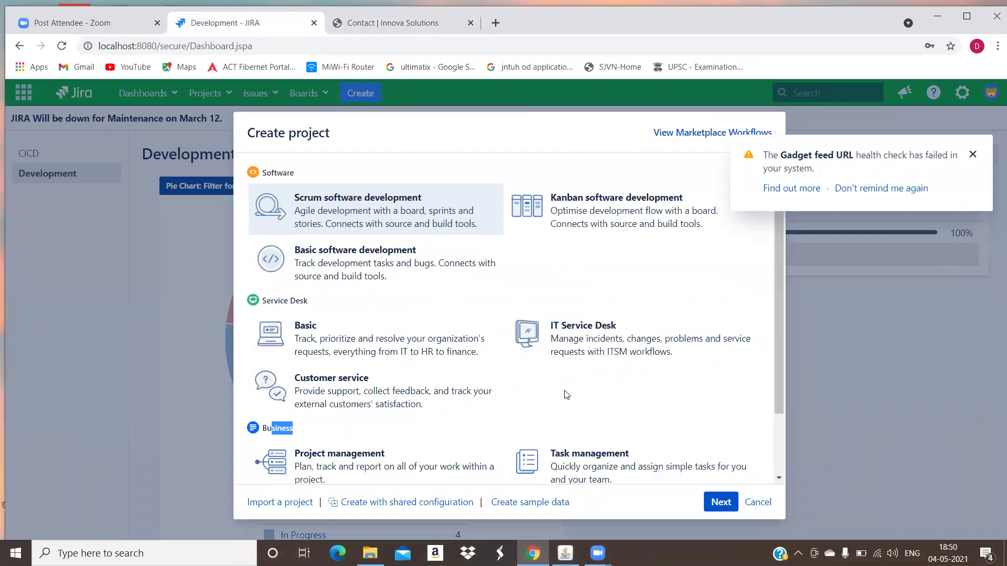
- Choose the IT Service Desk template and continue to the project details form
click(394, 23)
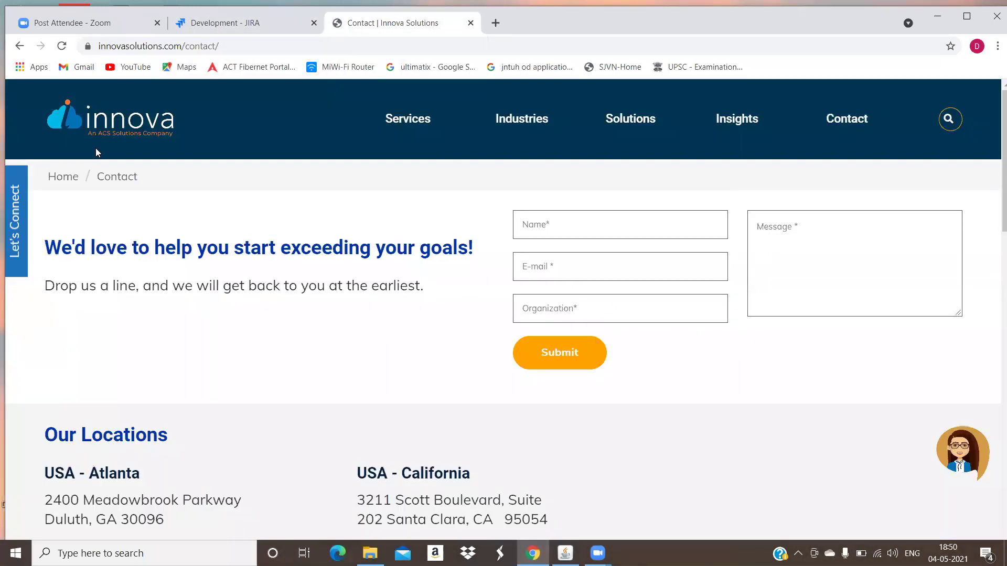
click(226, 23)
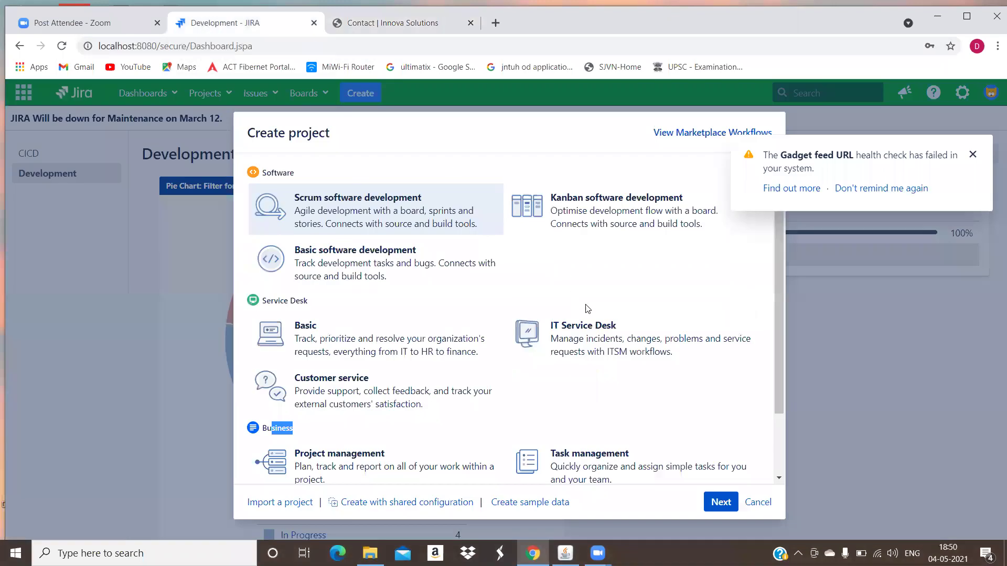
click(602, 336)
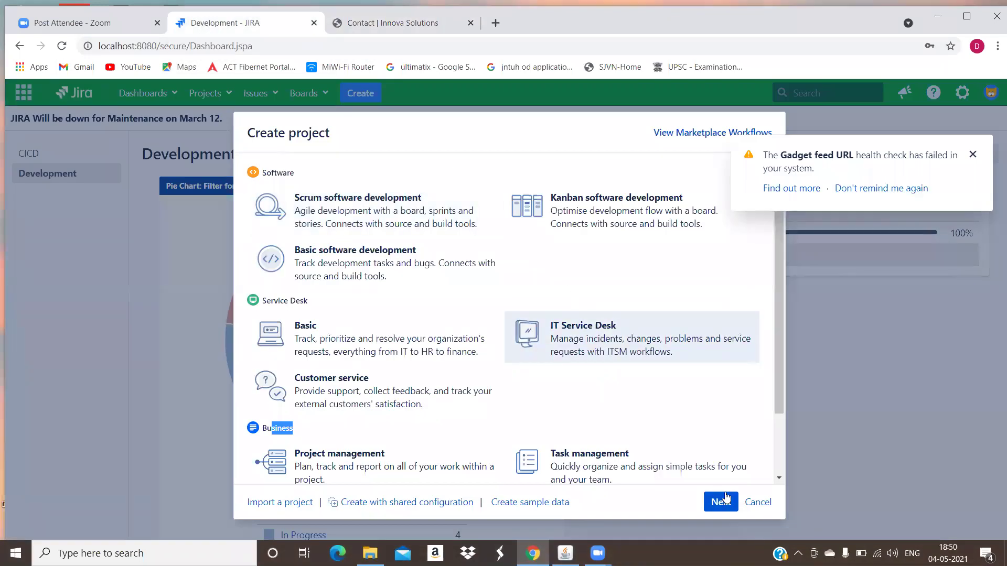
click(721, 502)
- Enter project name 'Test' and change the project key to TT
click(371, 243)
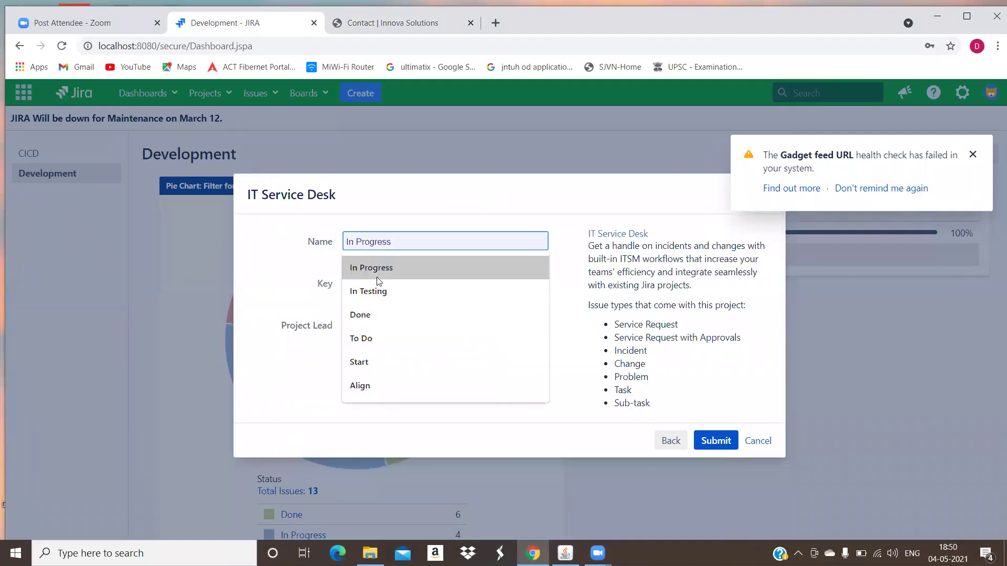
text(Test)
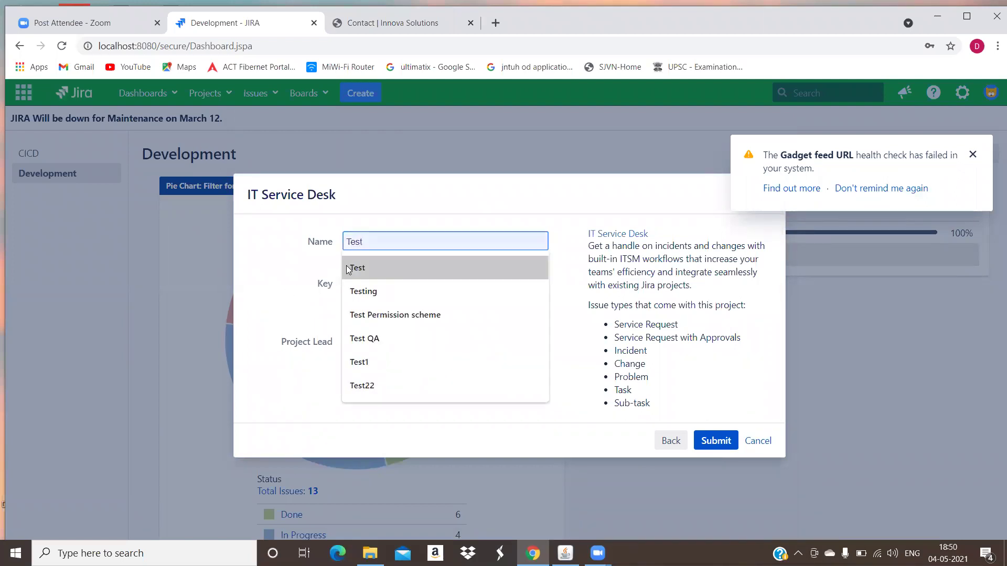
click(350, 270)
drag(372, 288, 354, 276)
key(BackSpace)
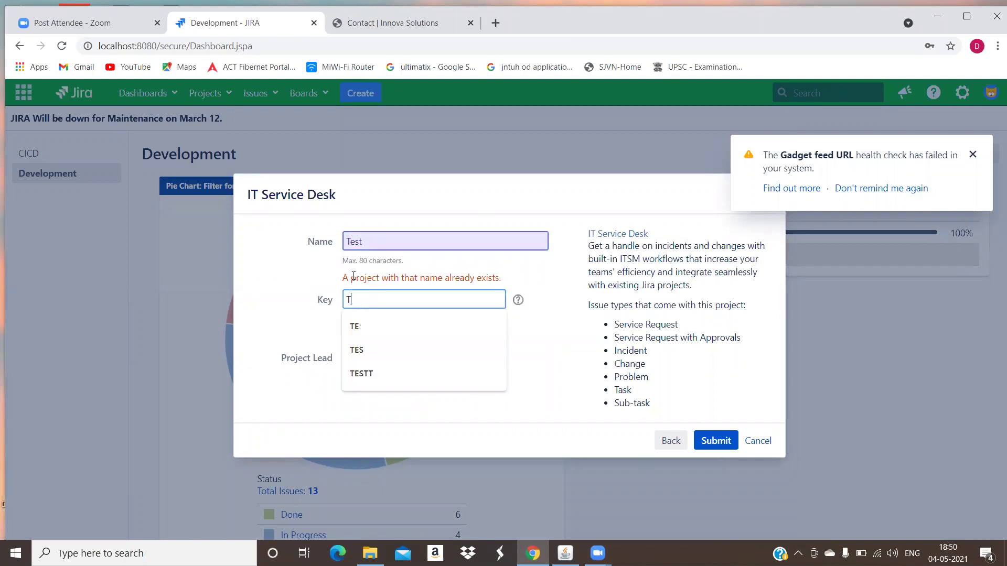
text(R)
key(BackSpace)
text(T)
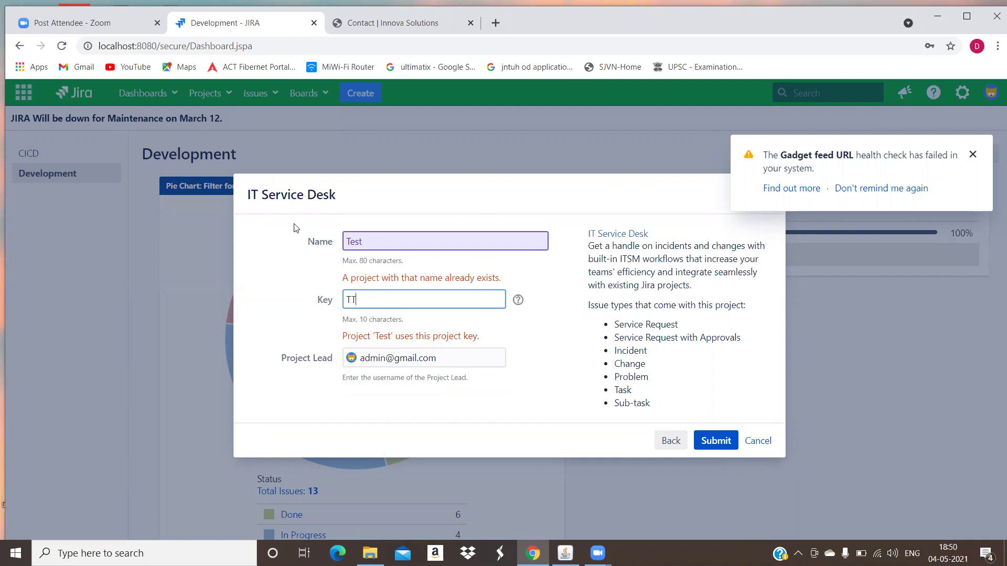
triple_click(519, 342)
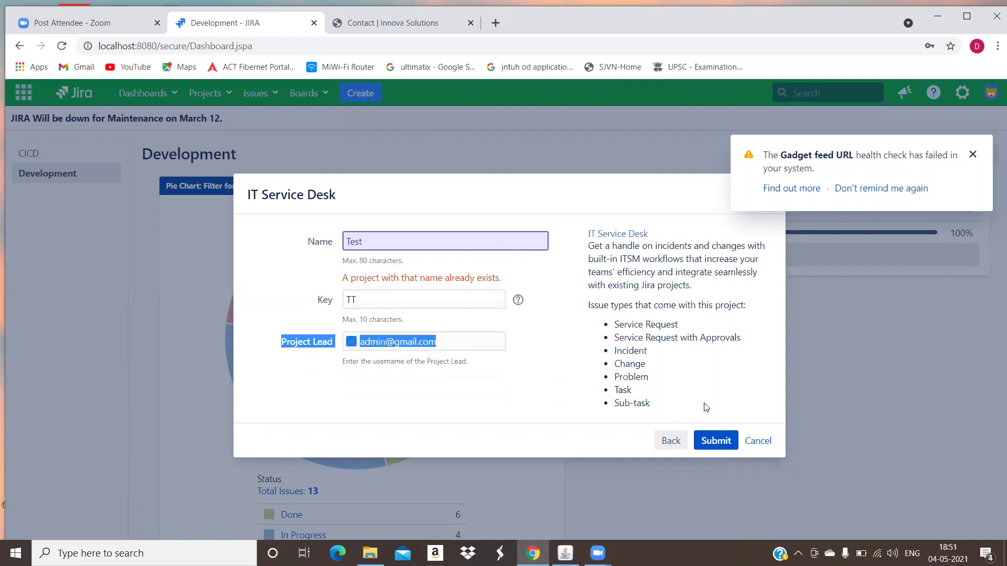
click(717, 443)
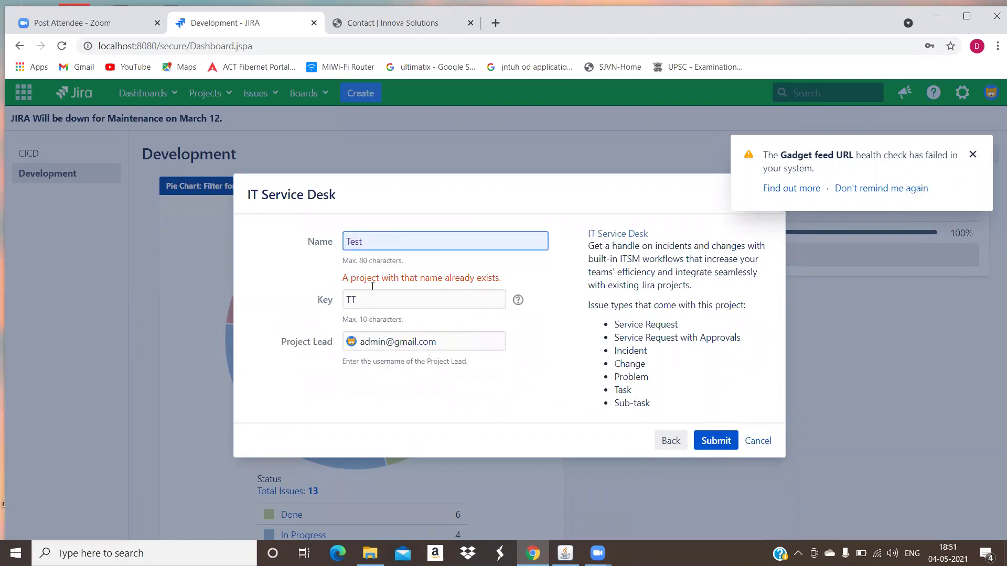
- Make the project name Test11 and create the IT Service Desk project
text(11)
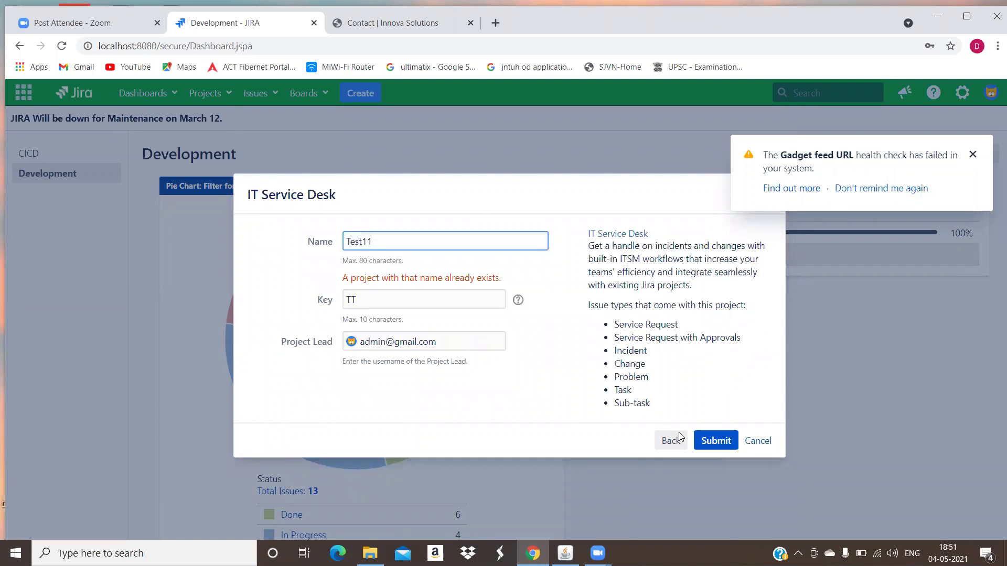
click(704, 439)
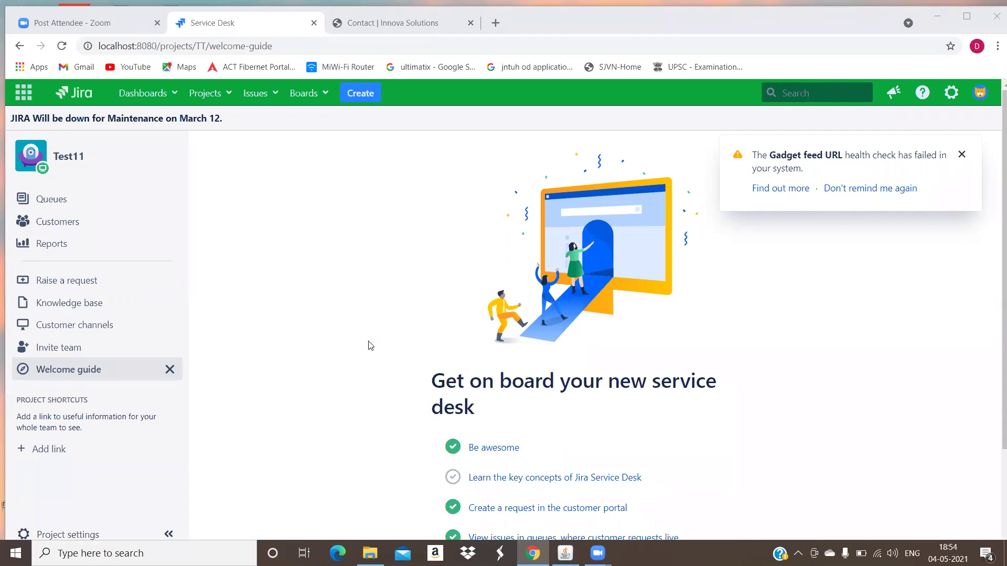
- Open the Test11 customer portal in a new tab from the Customer channels link
click(111, 325)
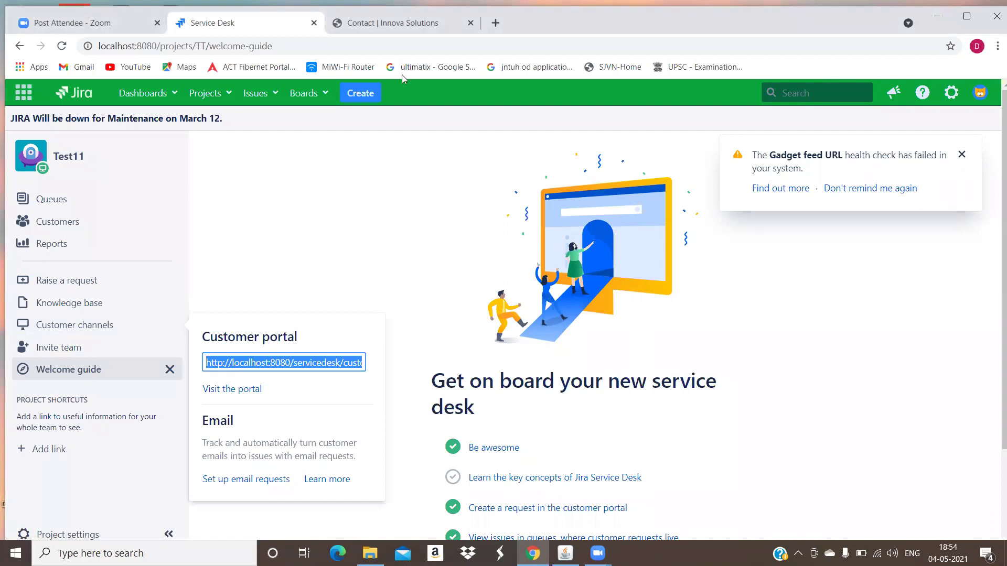
click(391, 23)
click(314, 43)
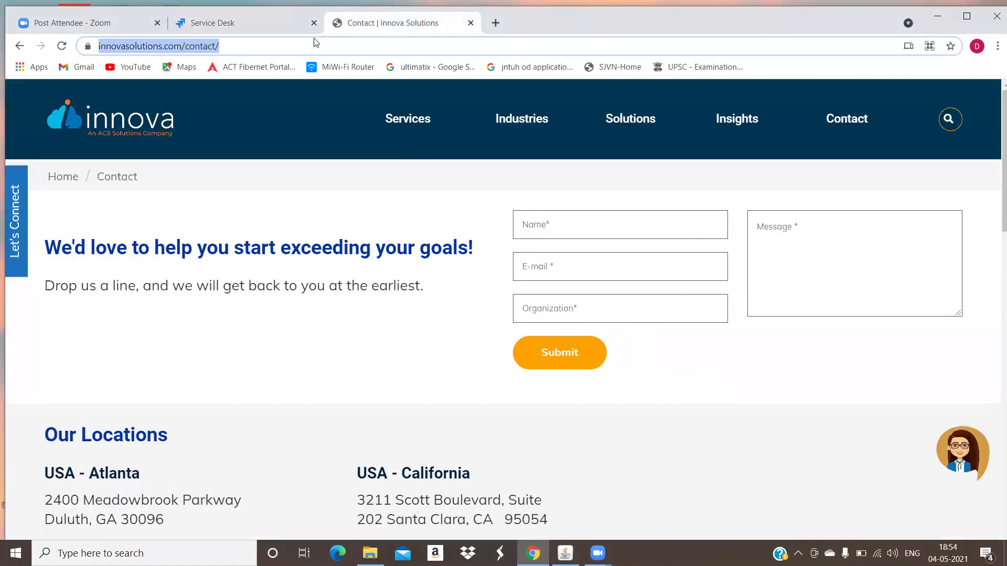
click(283, 23)
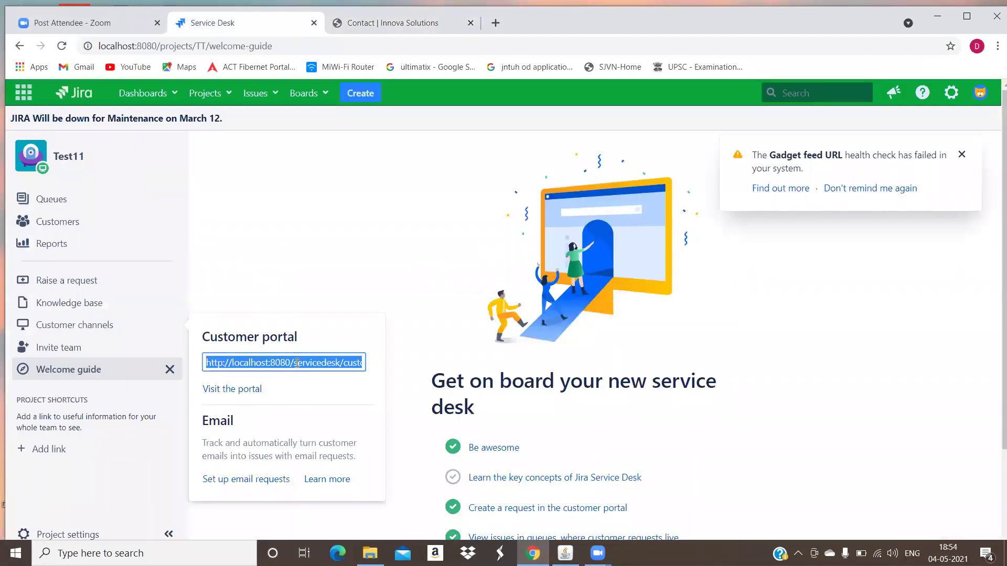
click(397, 23)
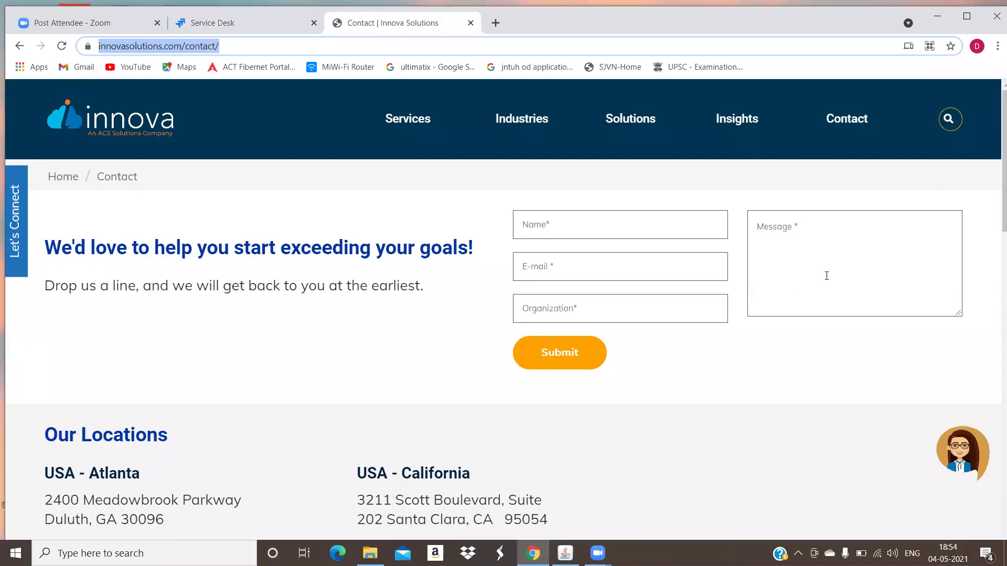
click(245, 23)
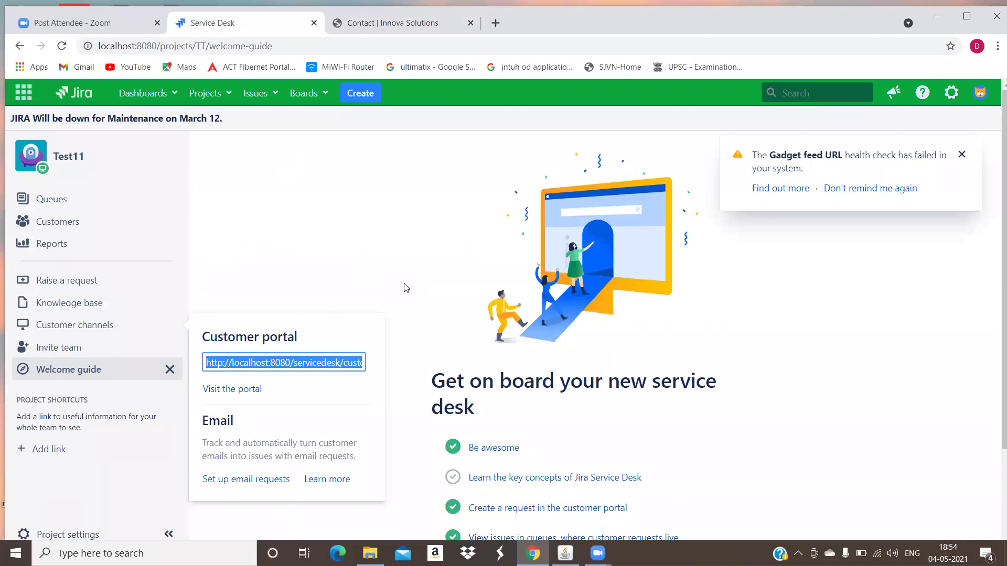
click(362, 119)
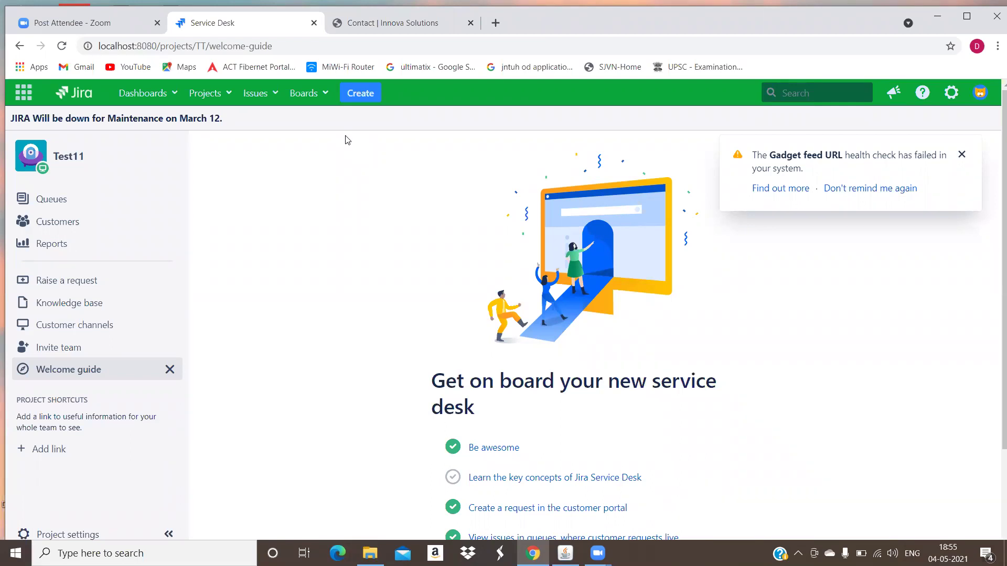
click(159, 327)
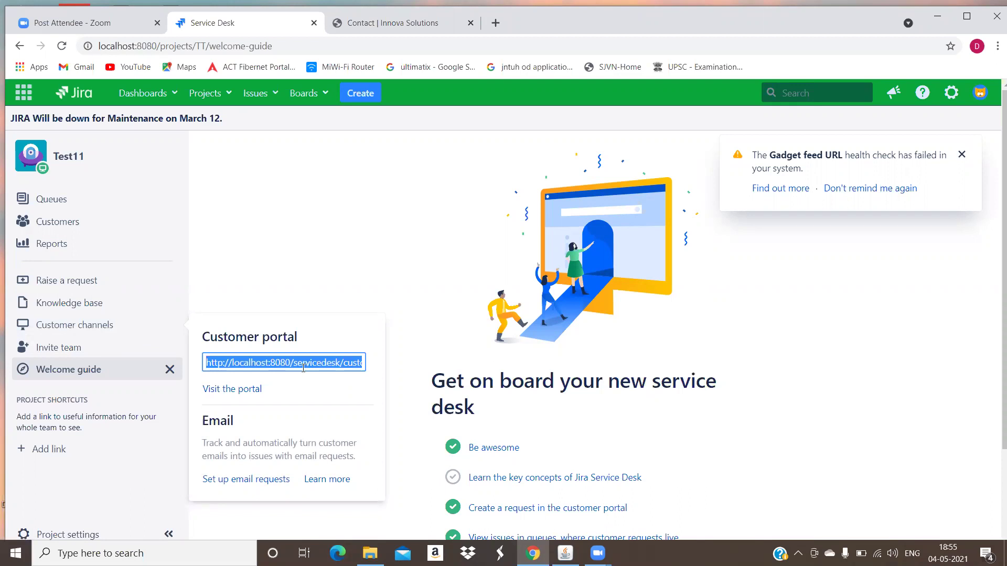
click(120, 281)
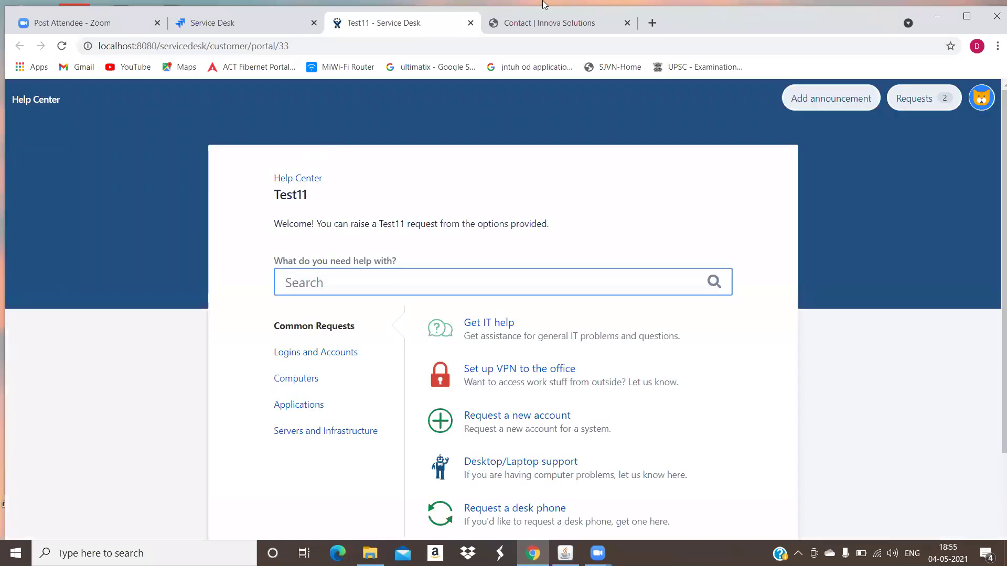
click(544, 22)
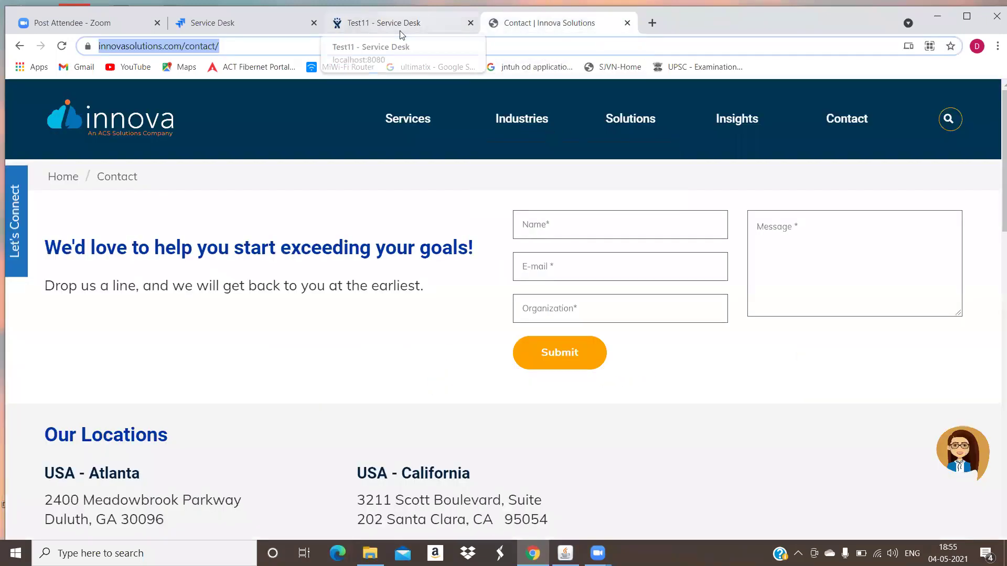
click(404, 23)
scroll(444, 250, down, 2)
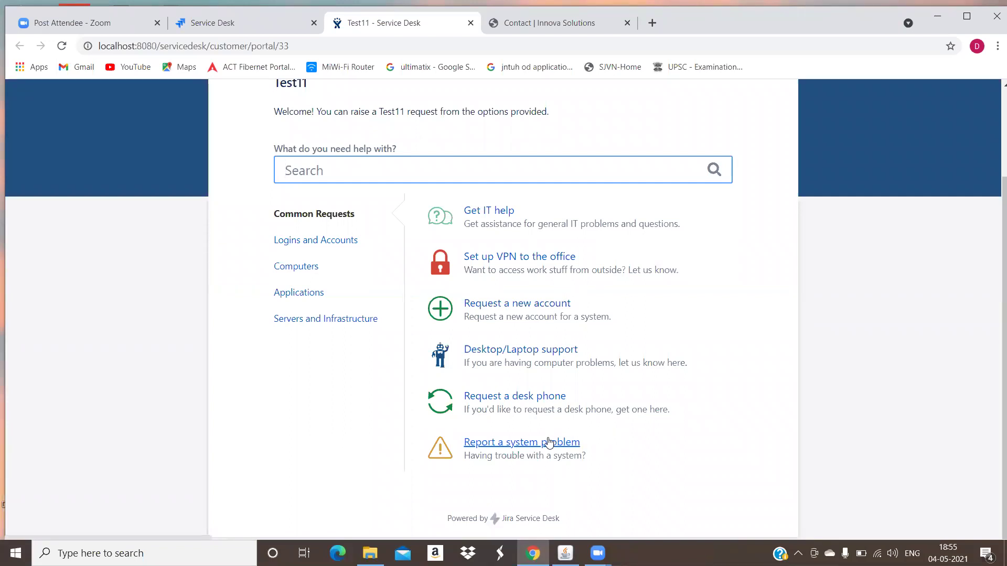
- Browse the portal's Logins and Accounts and Computers categories, then return to the welcome guide
click(359, 240)
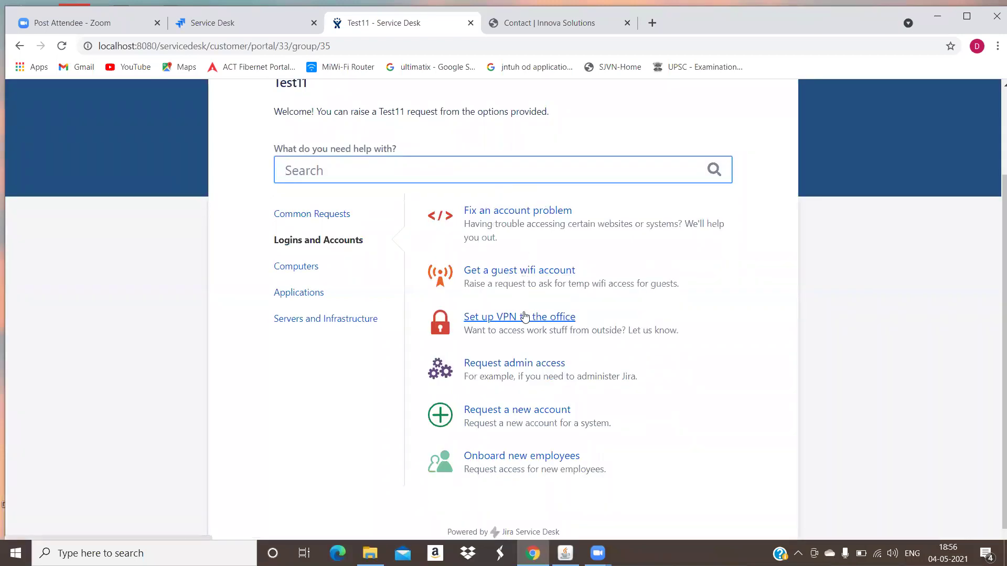
click(355, 266)
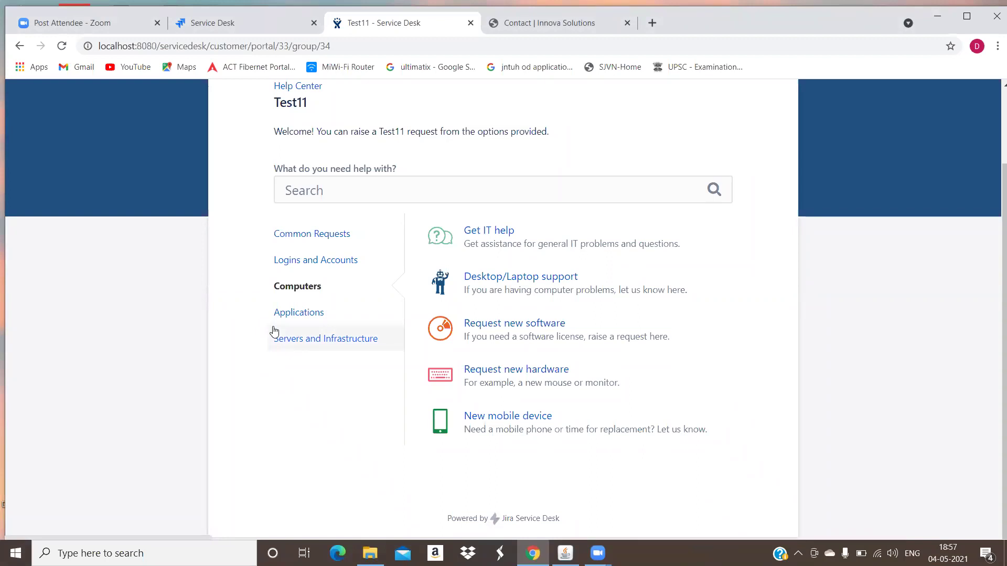
scroll(208, 133, up, 2)
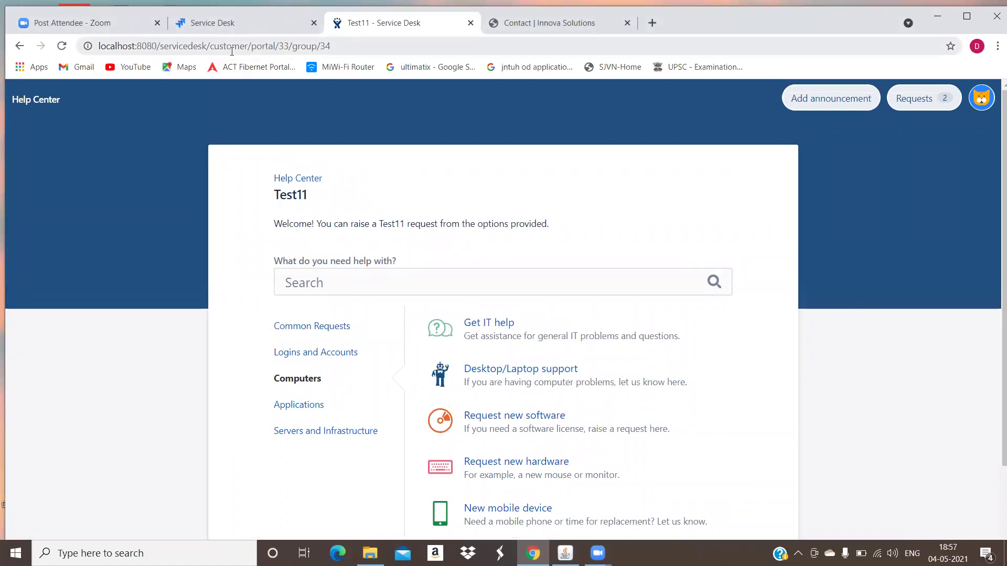
click(227, 22)
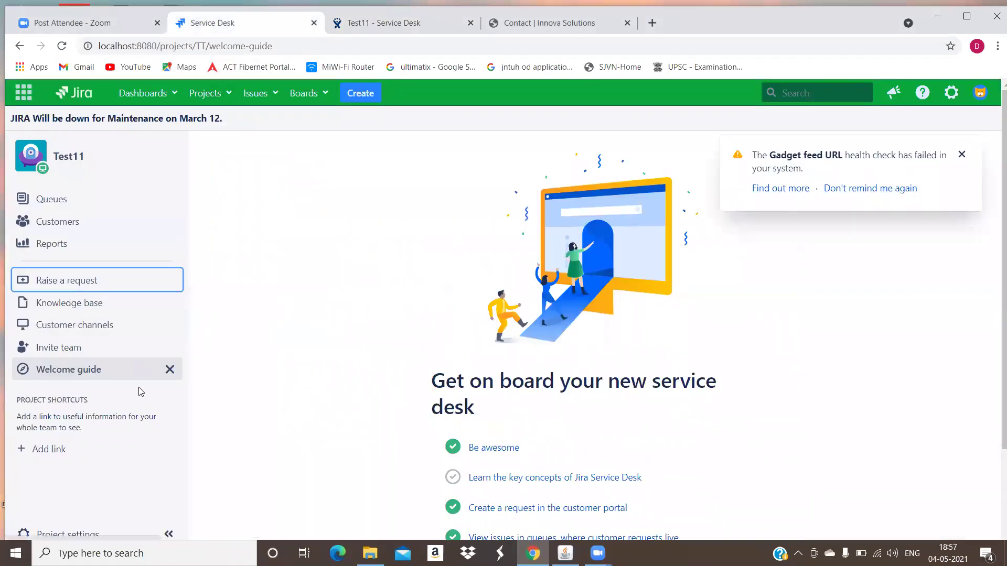
click(108, 324)
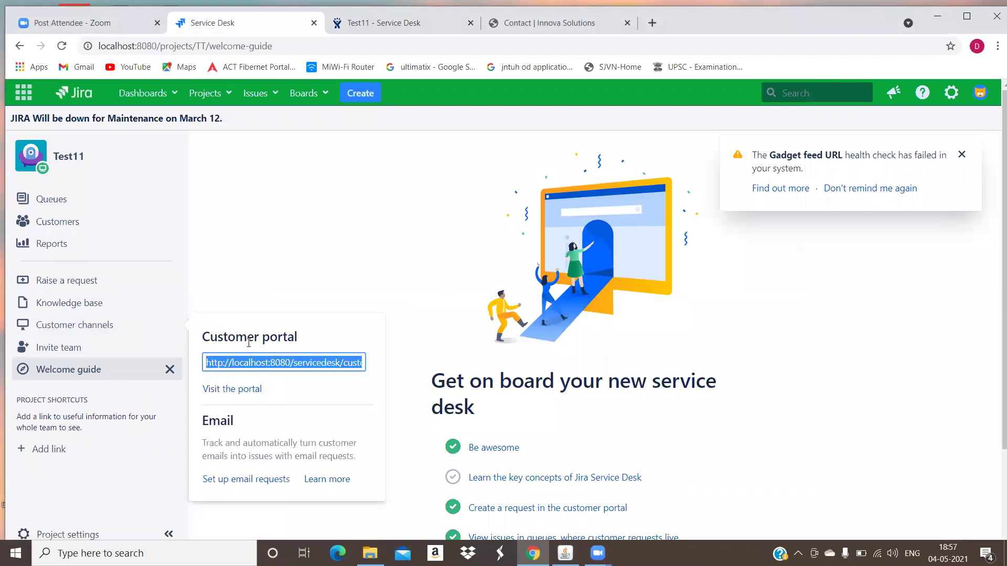
click(281, 160)
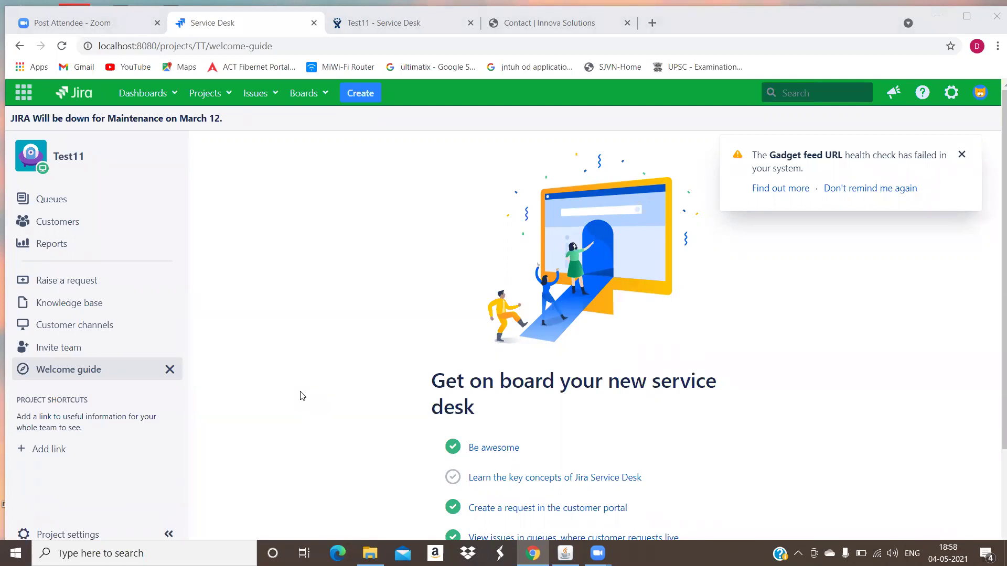
- View and close the knowledge base overview, then dismiss the Gadget feed URL warning
click(117, 312)
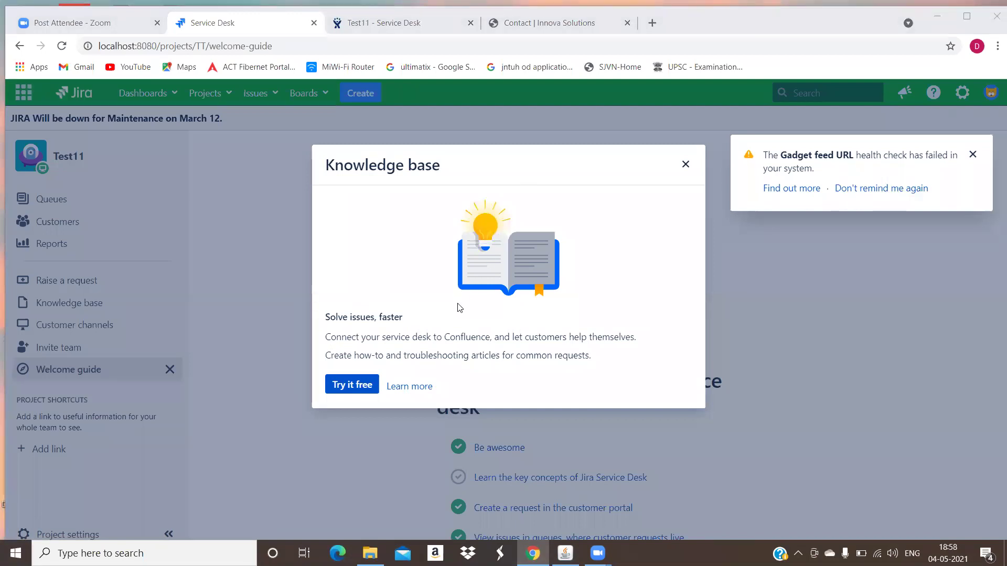
click(685, 163)
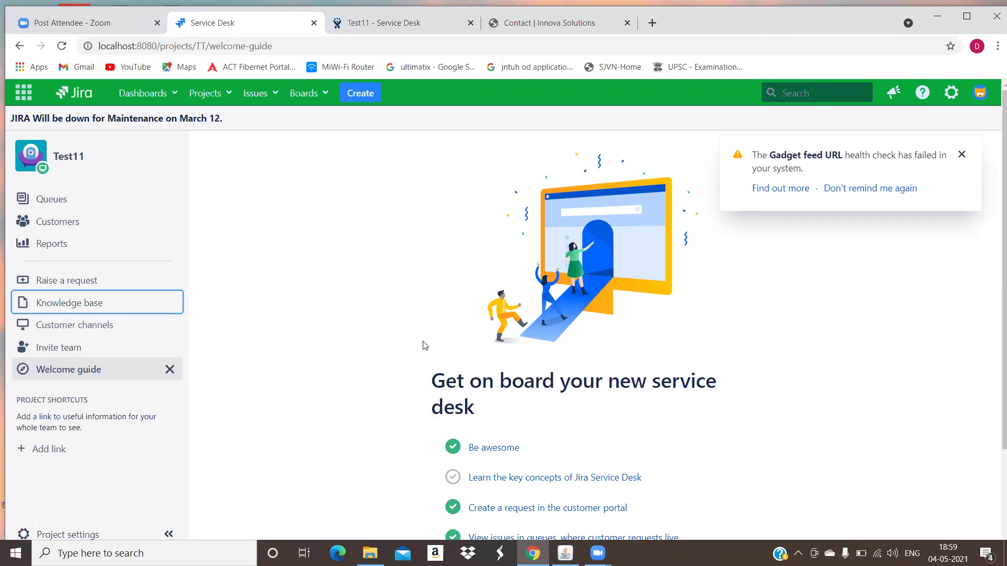
click(962, 154)
click(952, 93)
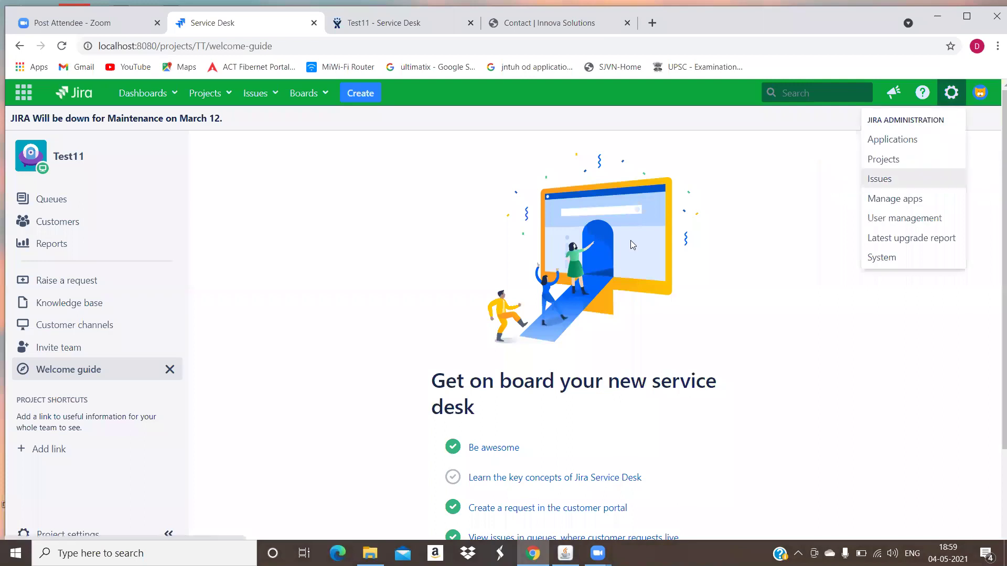
click(761, 246)
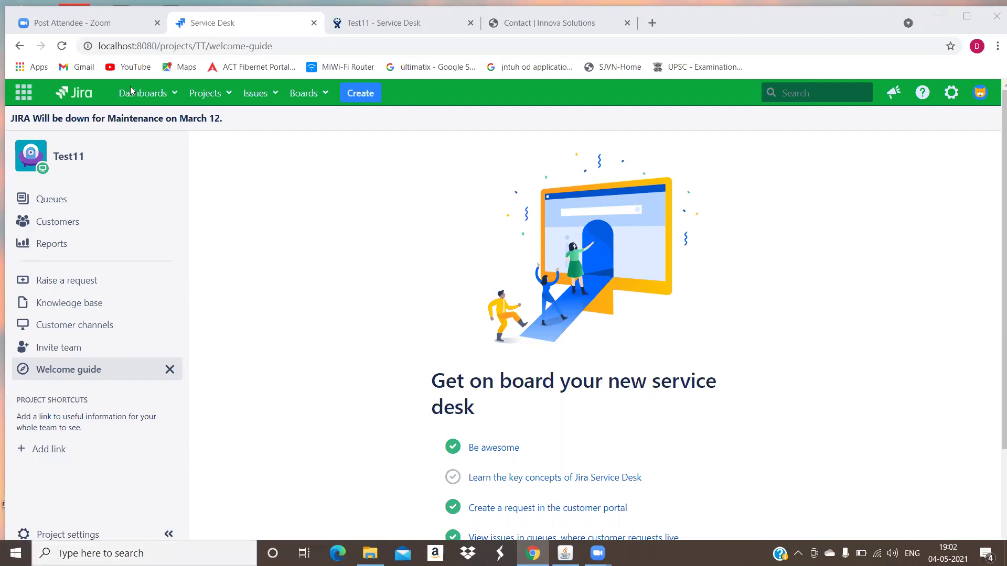
click(224, 103)
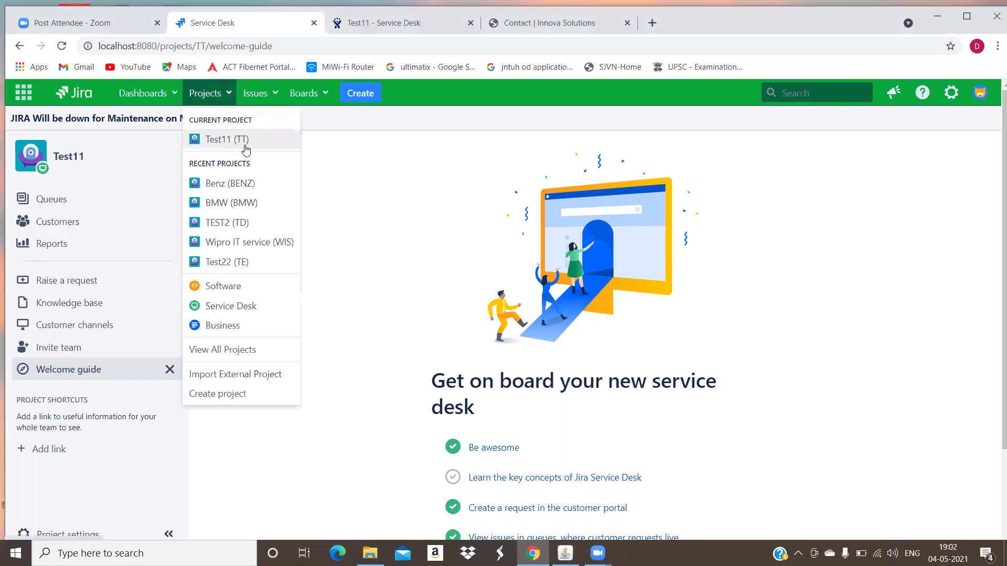
click(242, 183)
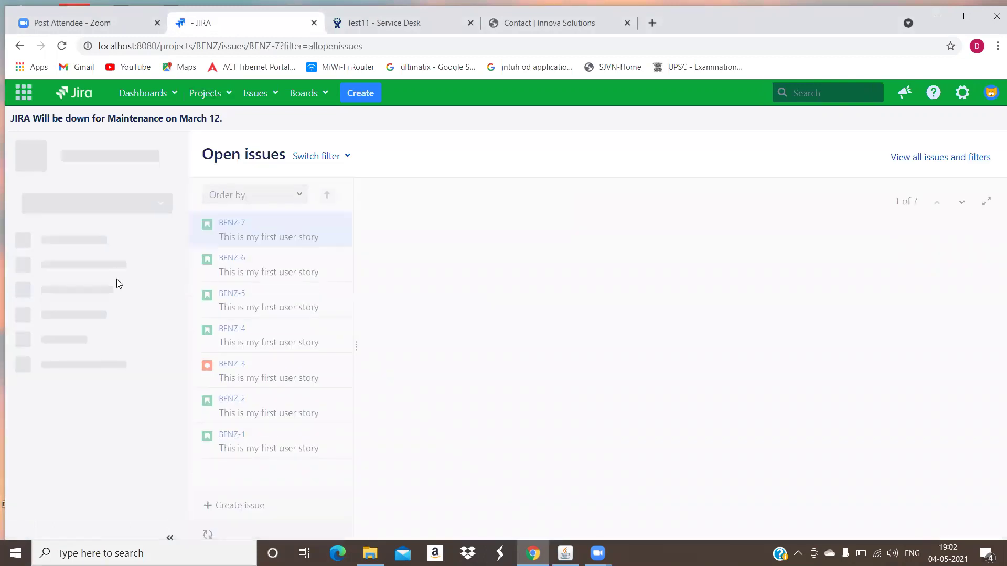
click(81, 306)
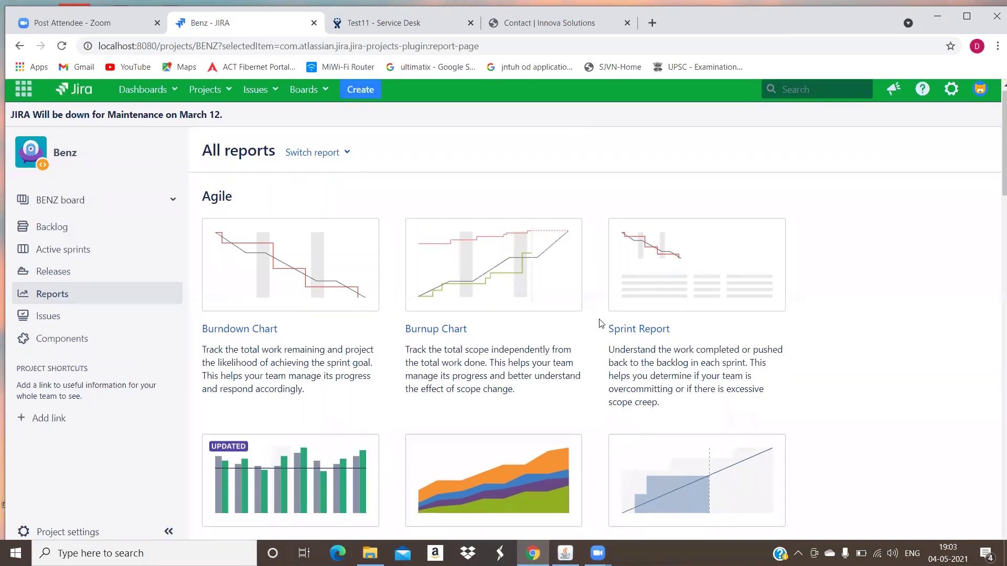
scroll(577, 317, down, 2)
scroll(49, 180, up, 1)
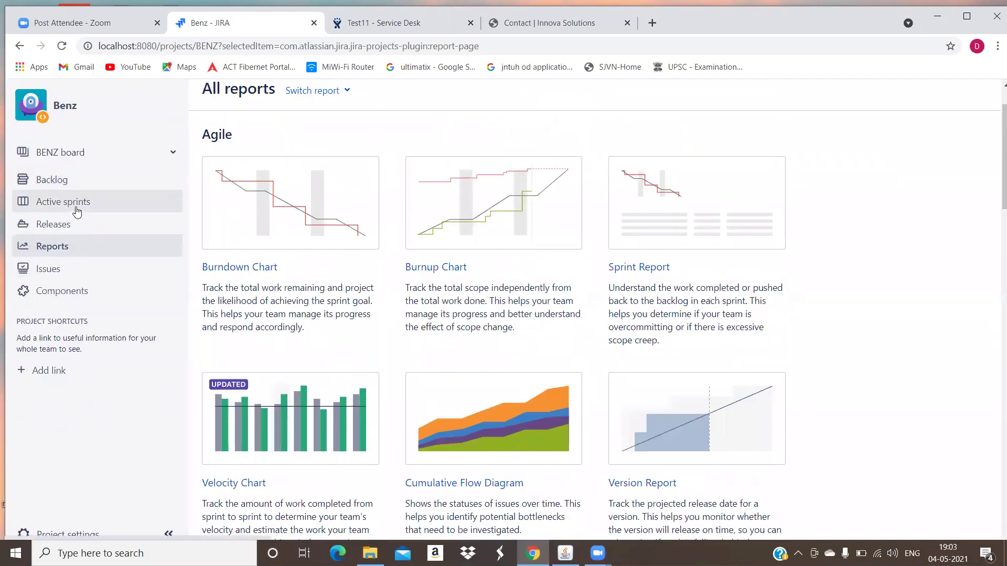
scroll(336, 289, down, 7)
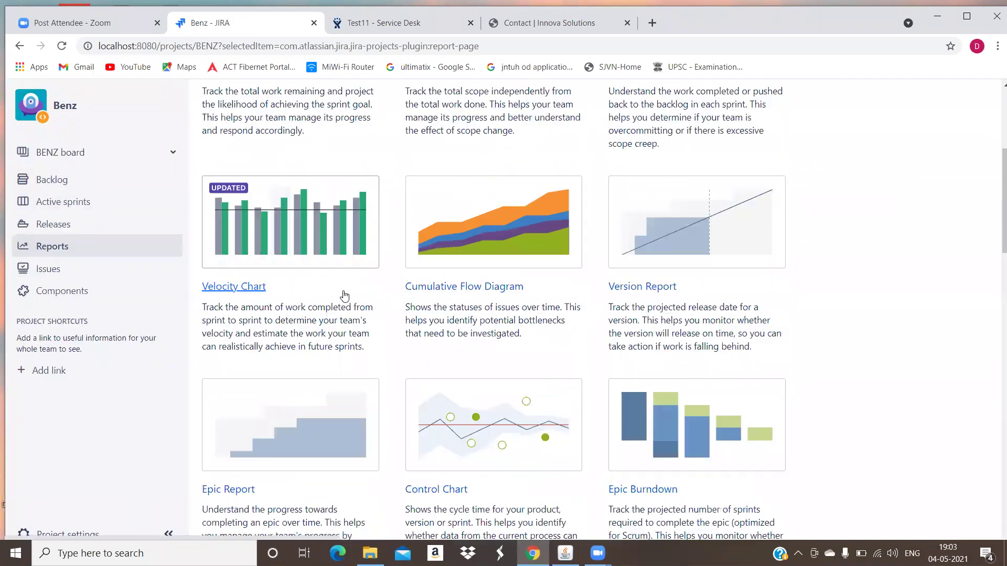
scroll(469, 266, up, 4)
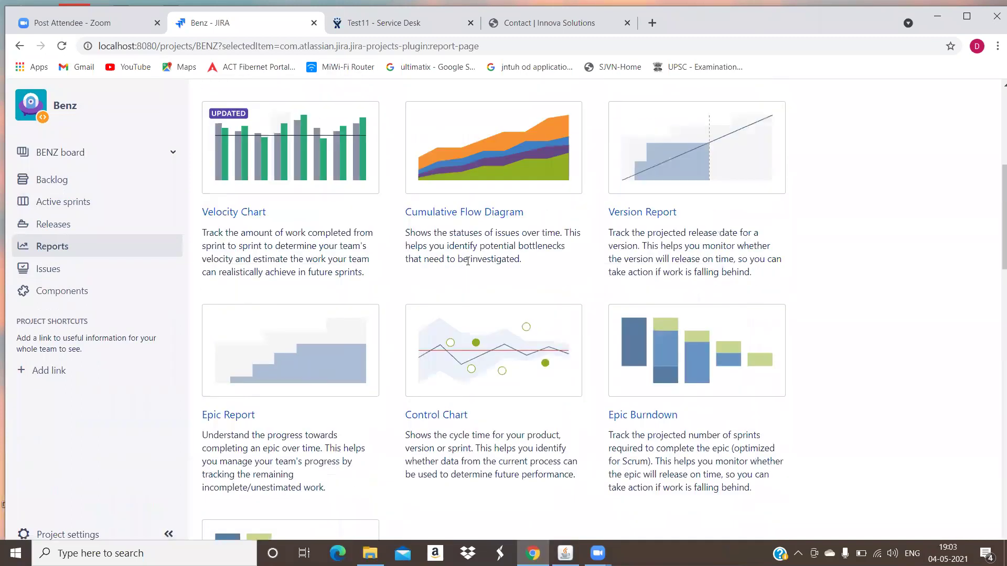
scroll(272, 225, up, 4)
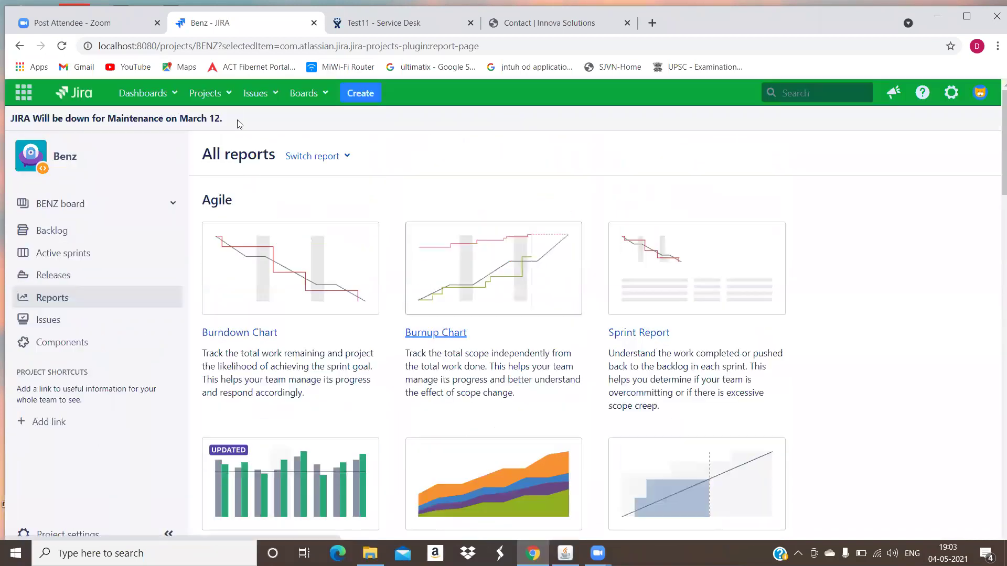
click(175, 99)
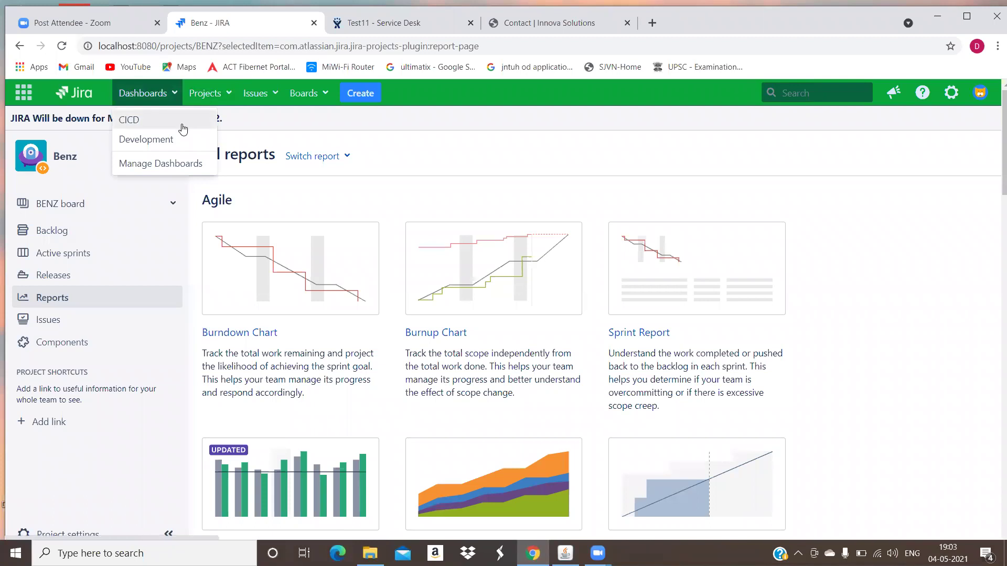
- Switch to the CICD dashboard and bring up its Add a gadget dialog
click(183, 128)
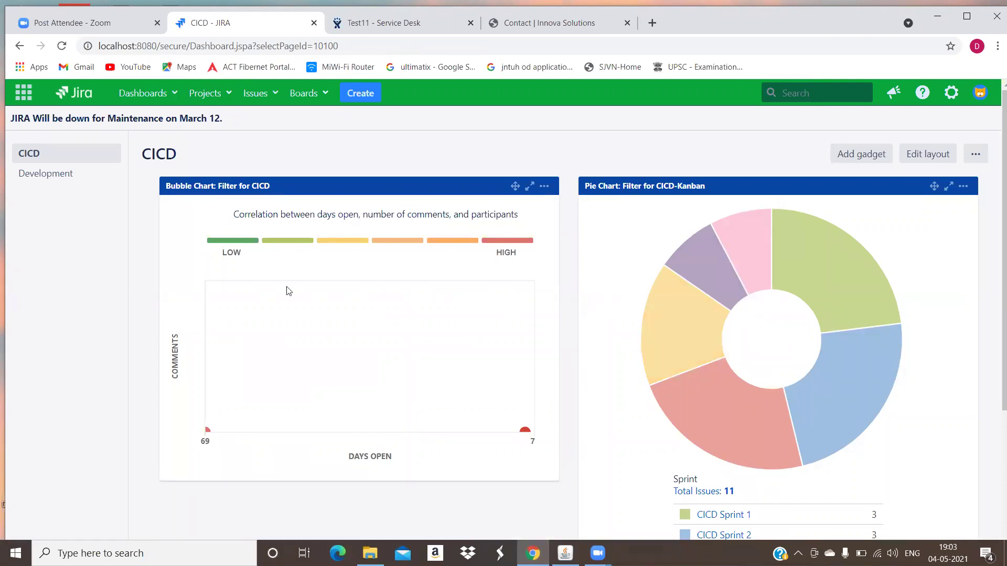
scroll(499, 416, down, 4)
scroll(564, 392, up, 4)
click(843, 161)
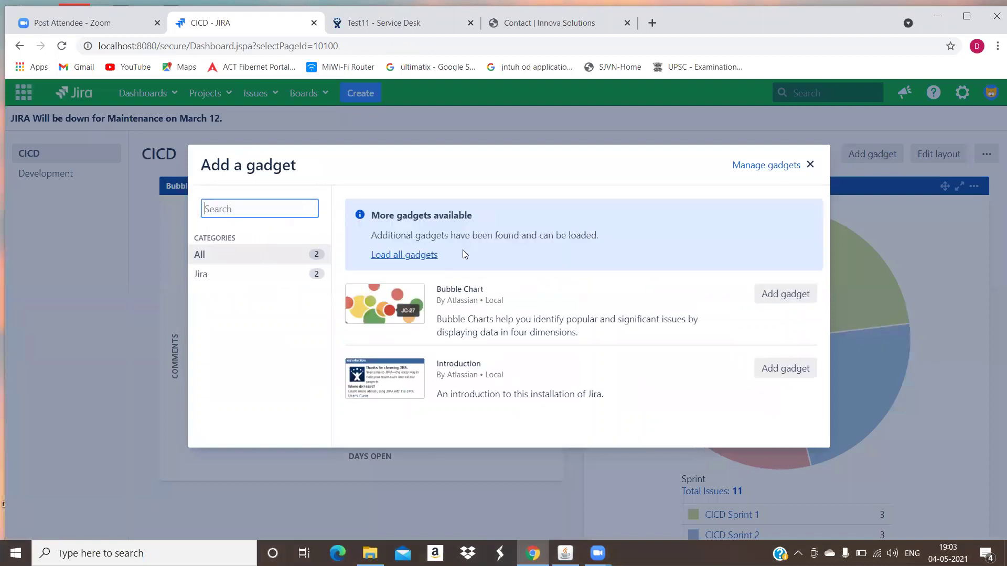
- Load all 31 gadgets in the Add a gadget dialog and filter to the Jira category, showing Bubble Chart
click(431, 256)
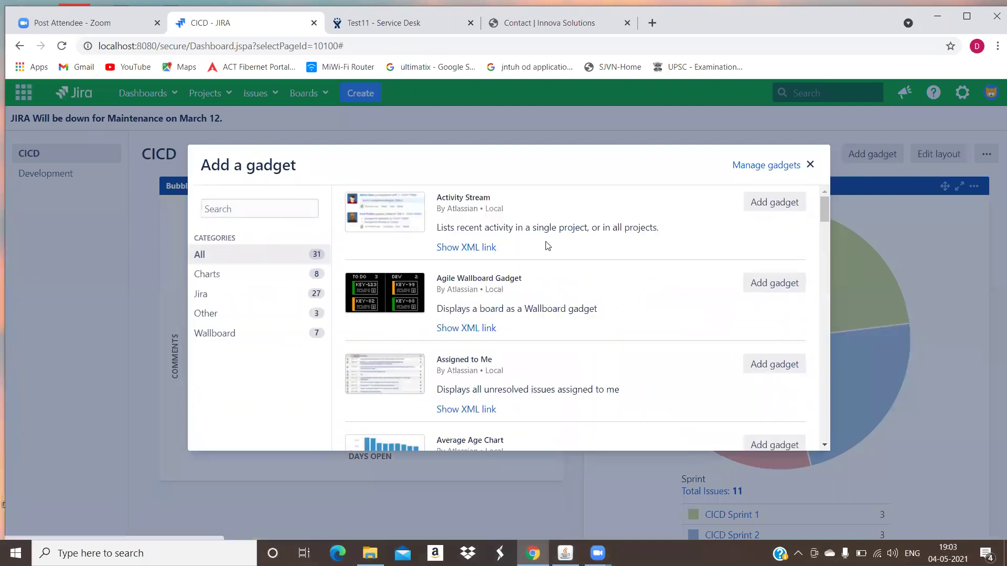
scroll(541, 204, down, 1)
scroll(542, 205, down, 1)
scroll(315, 250, up, 2)
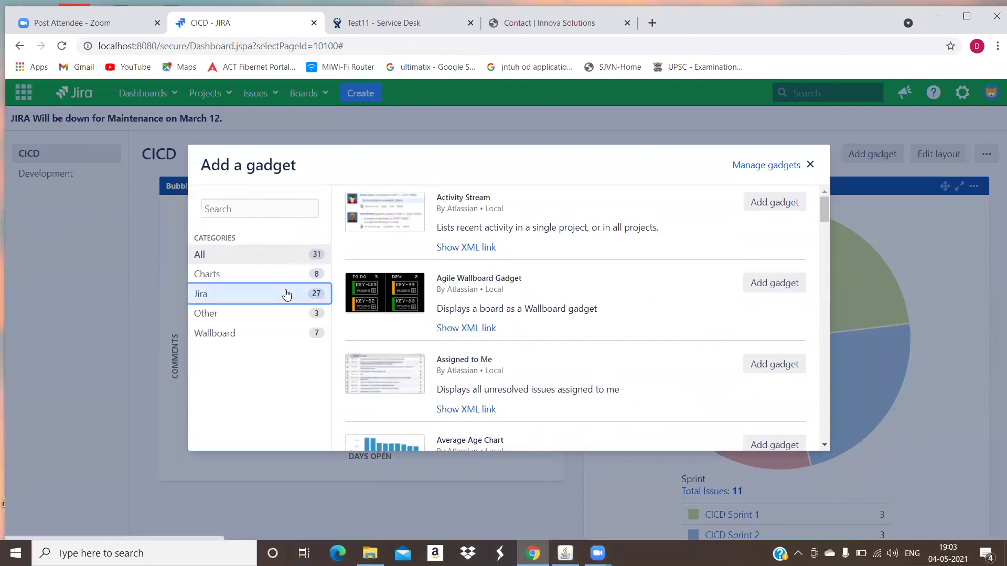
click(287, 295)
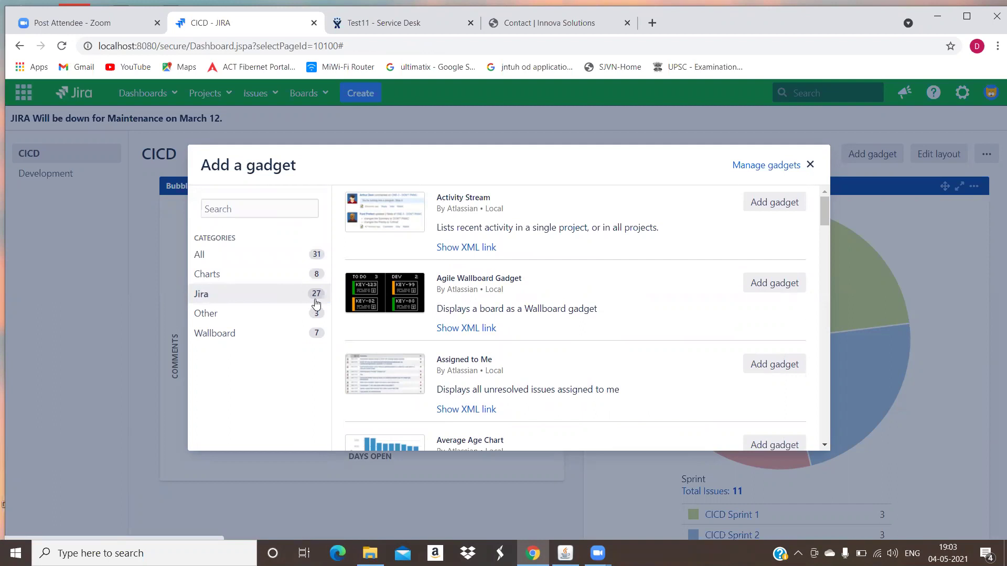
scroll(439, 275, down, 2)
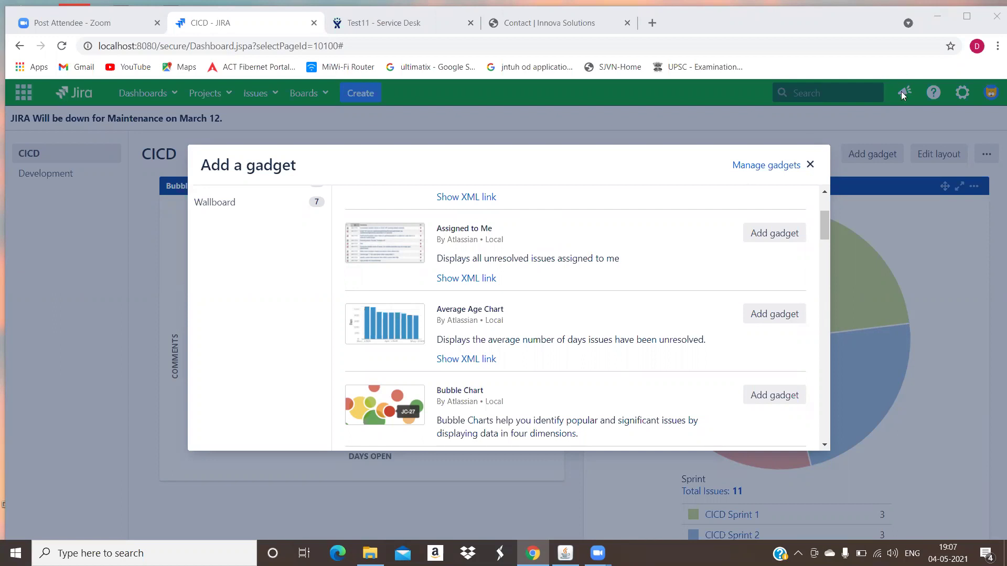
click(810, 165)
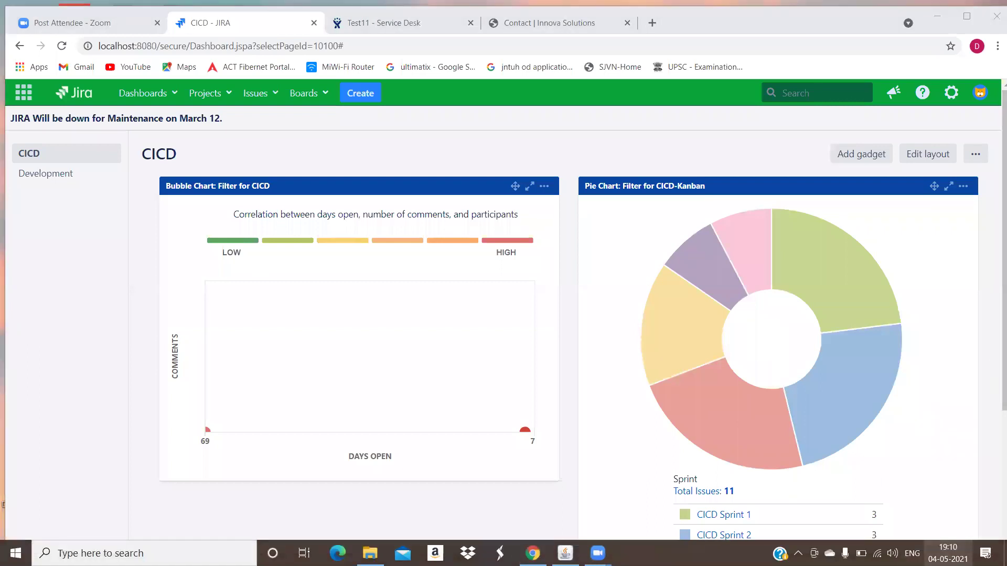
click(948, 553)
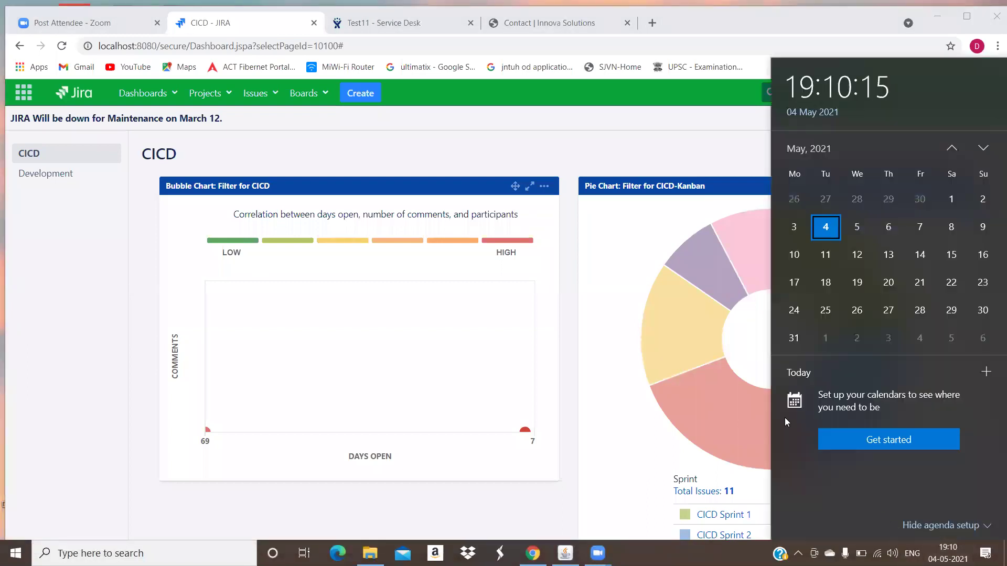
click(2, 317)
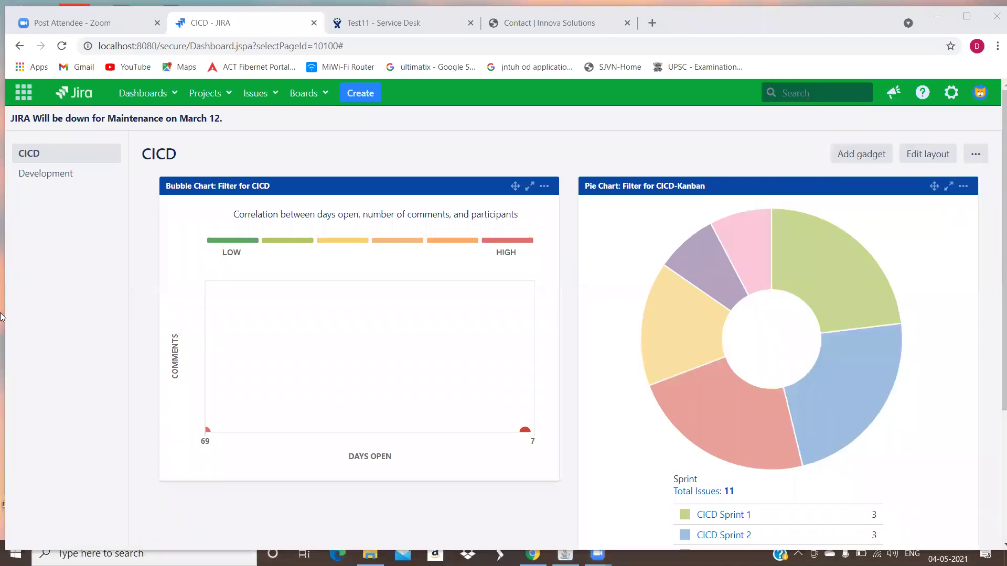